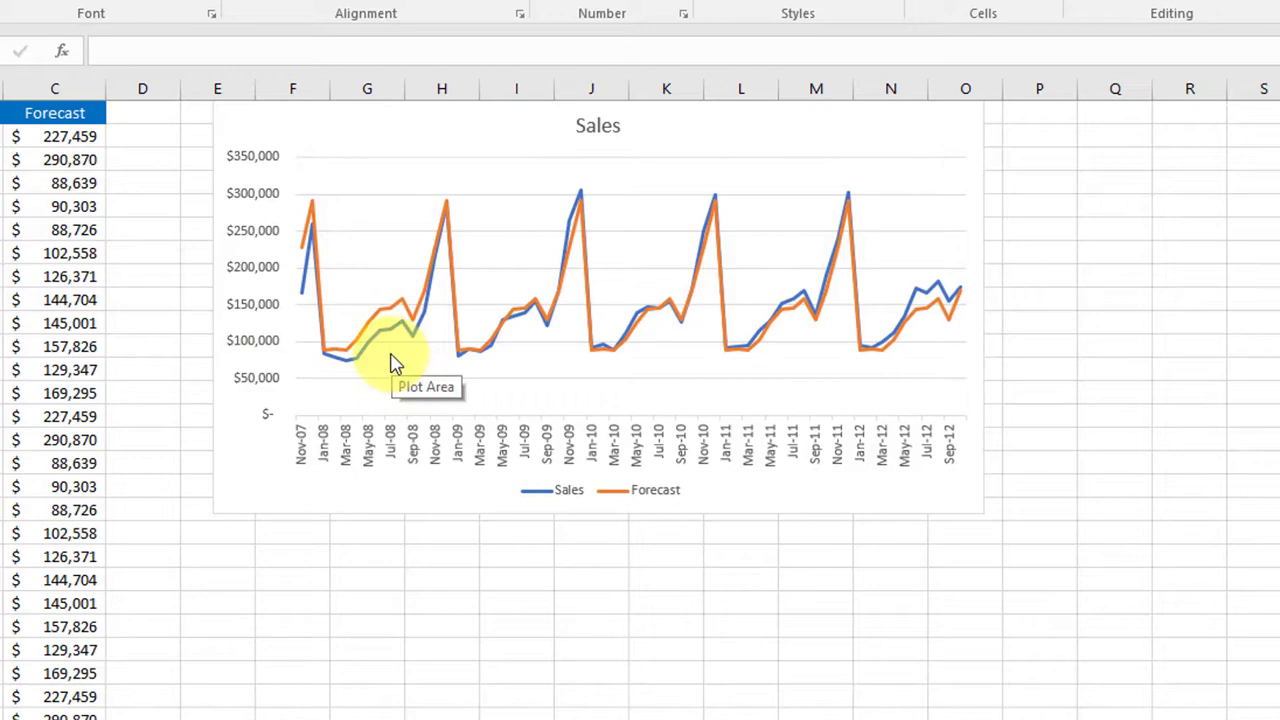
mouse_move(377, 350)
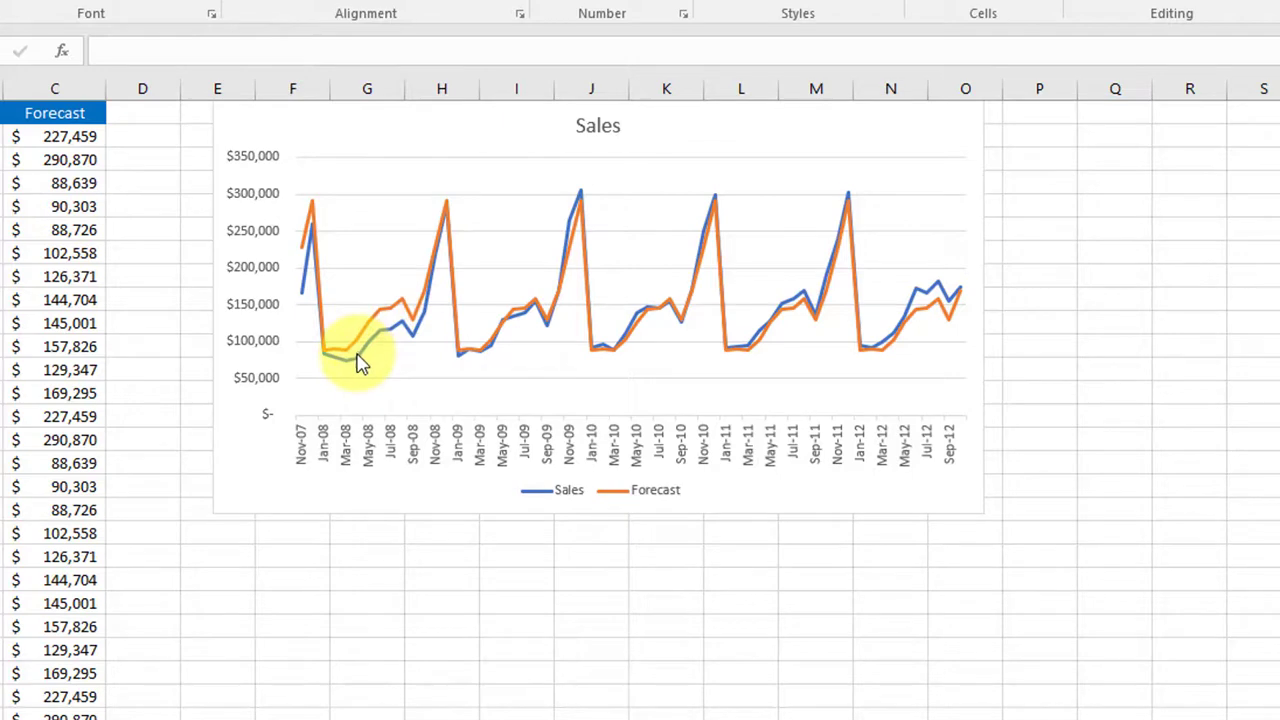
mouse_move(344, 370)
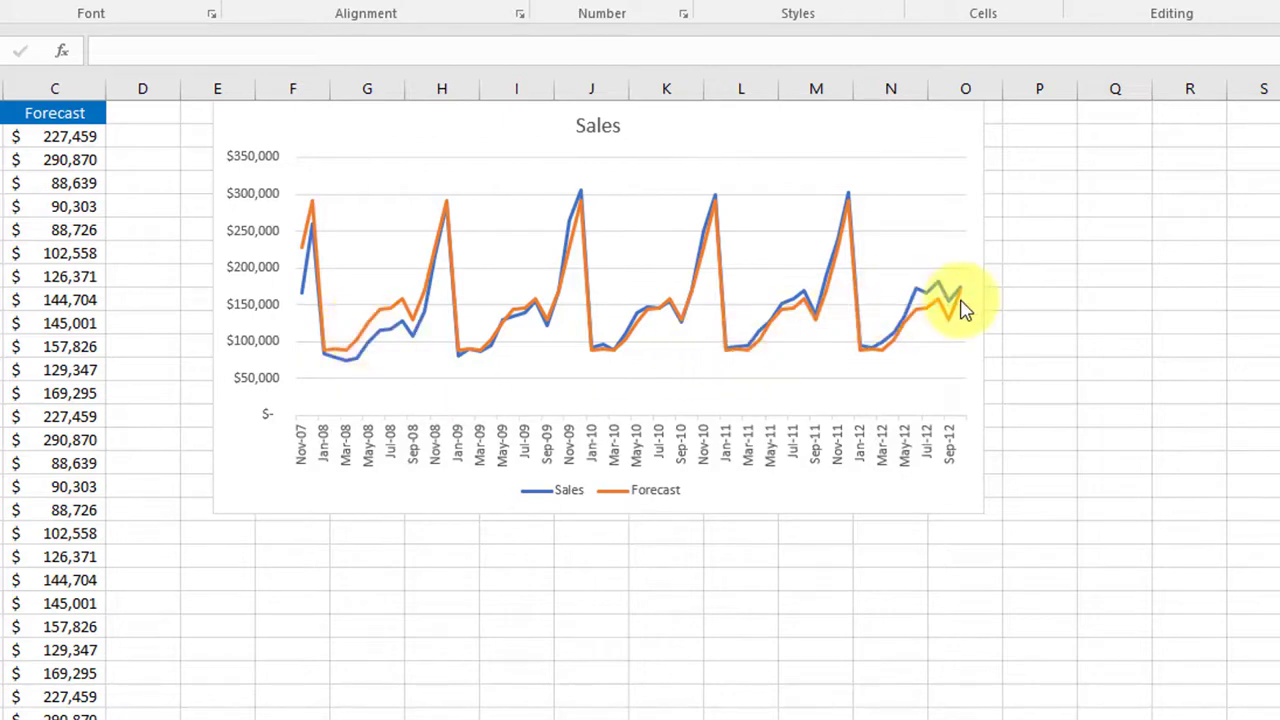
mouse_move(960, 308)
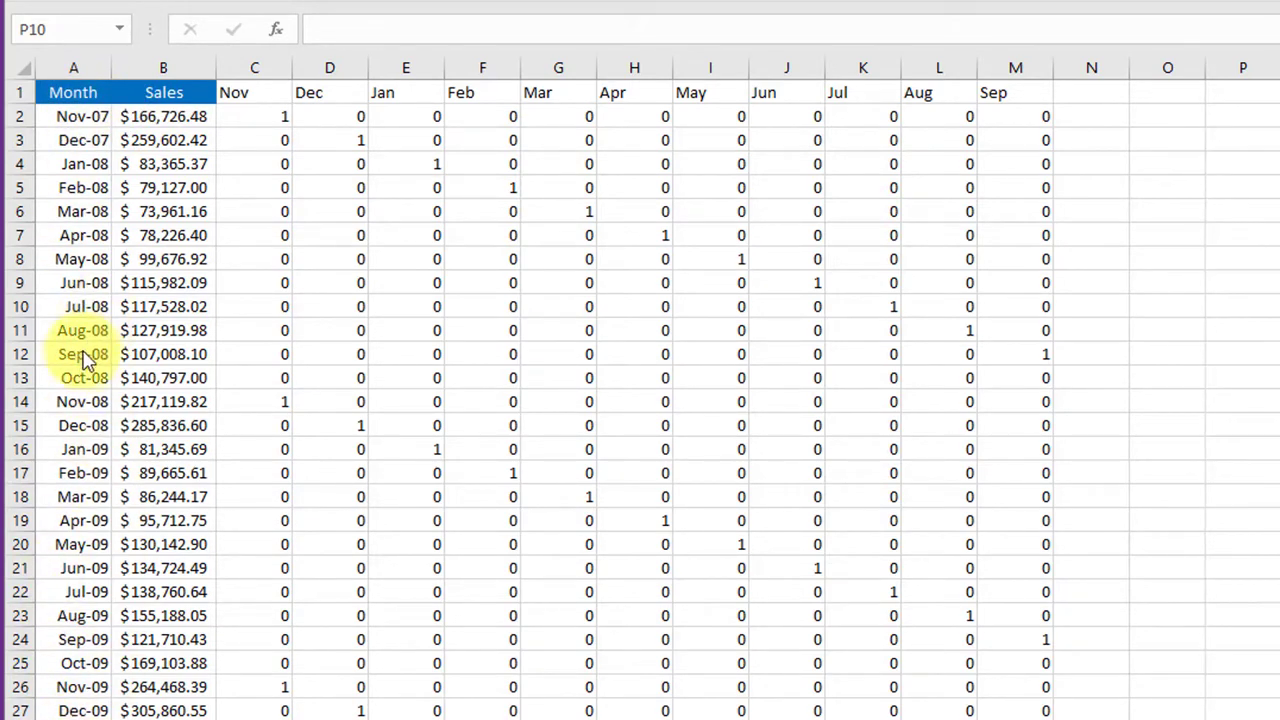
Step: Copy the whole Month column A into column N, beside the Sep dummy column
left_click(87, 64)
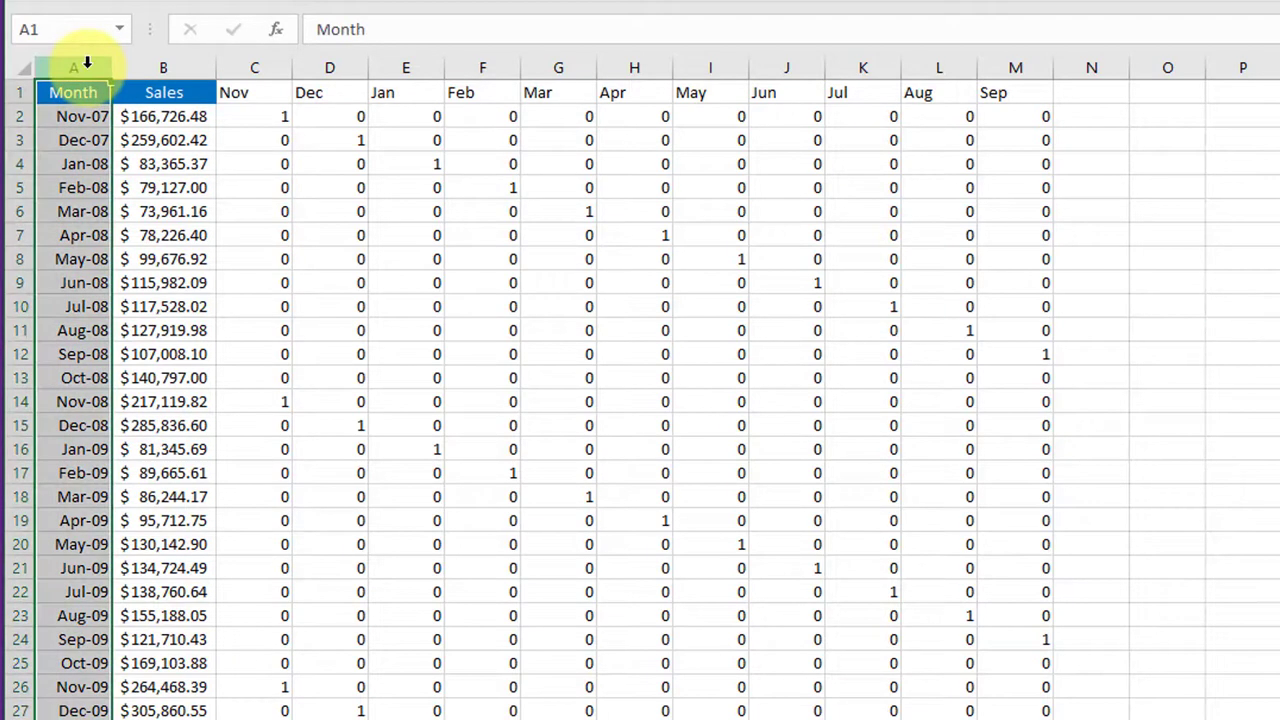
key("ctrl+c")
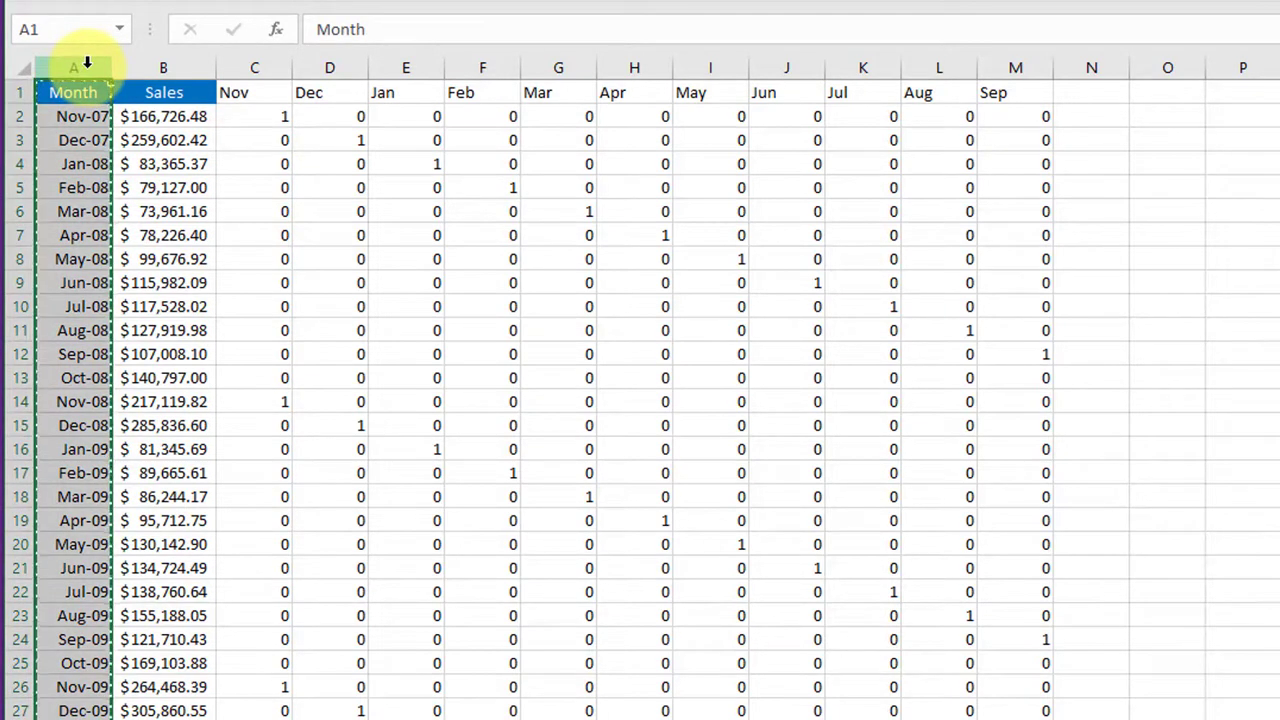
left_click(1089, 93)
key("ctrl+v")
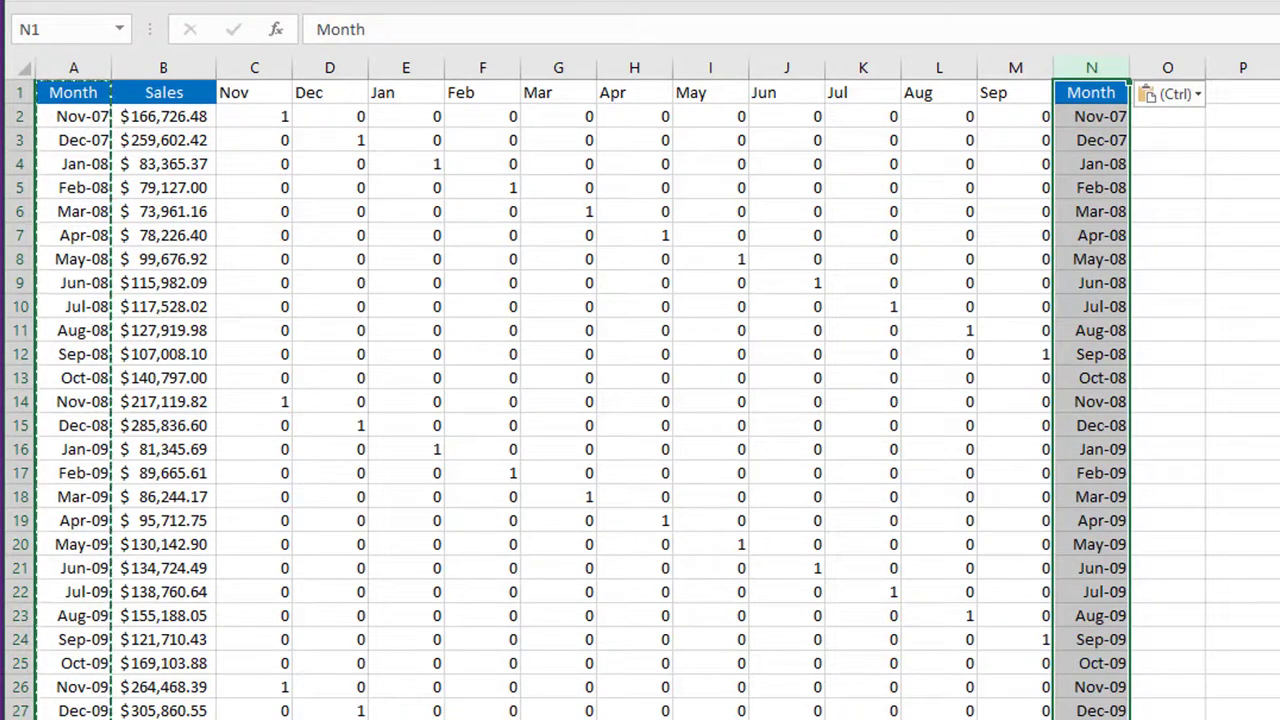
left_click(1274, 384)
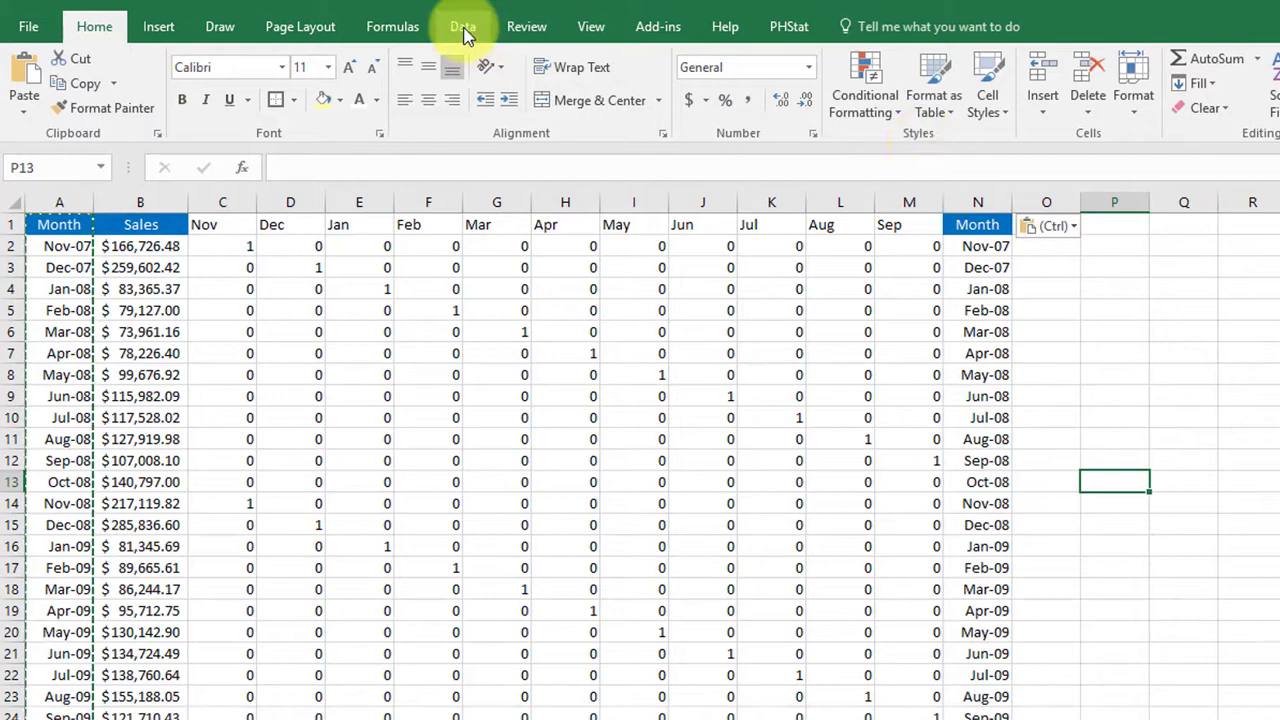
Step: Start a Regression from the Data Analysis tools, with the Sales cells $B$1:$B$61 as the input Y range
left_click(465, 30)
left_click(1220, 57)
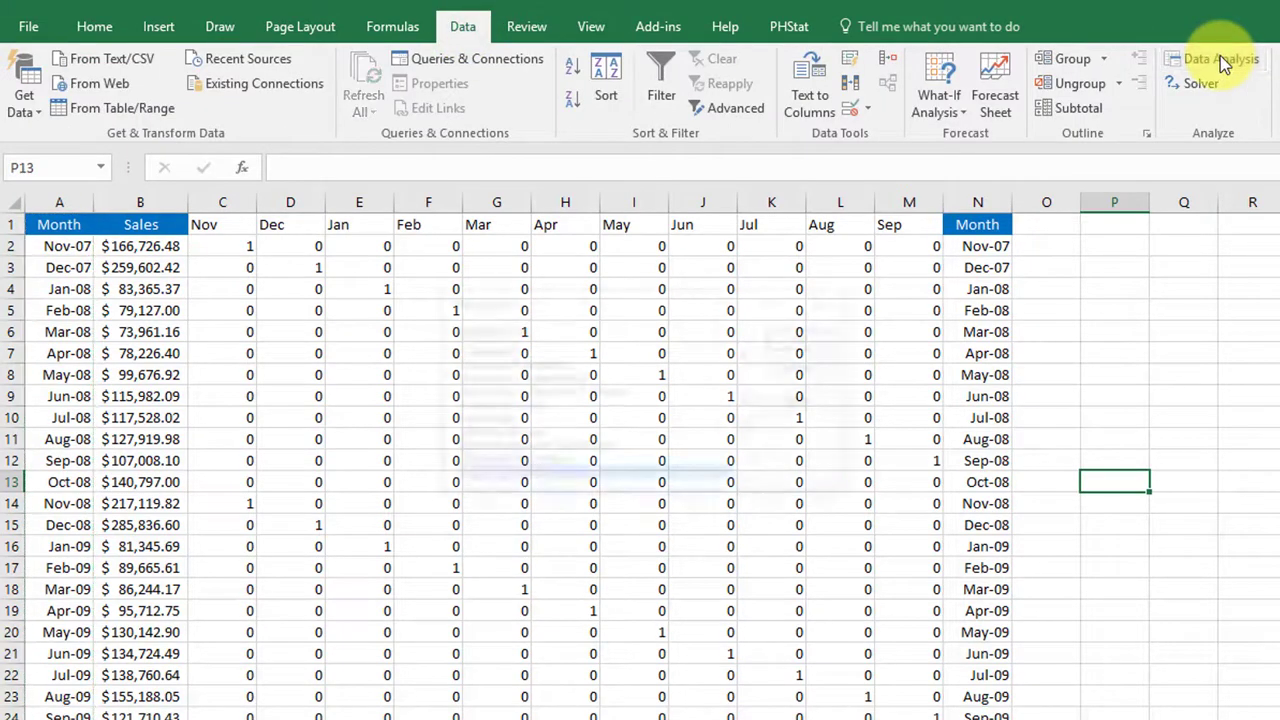
left_click_drag(688, 293, 1211, 234)
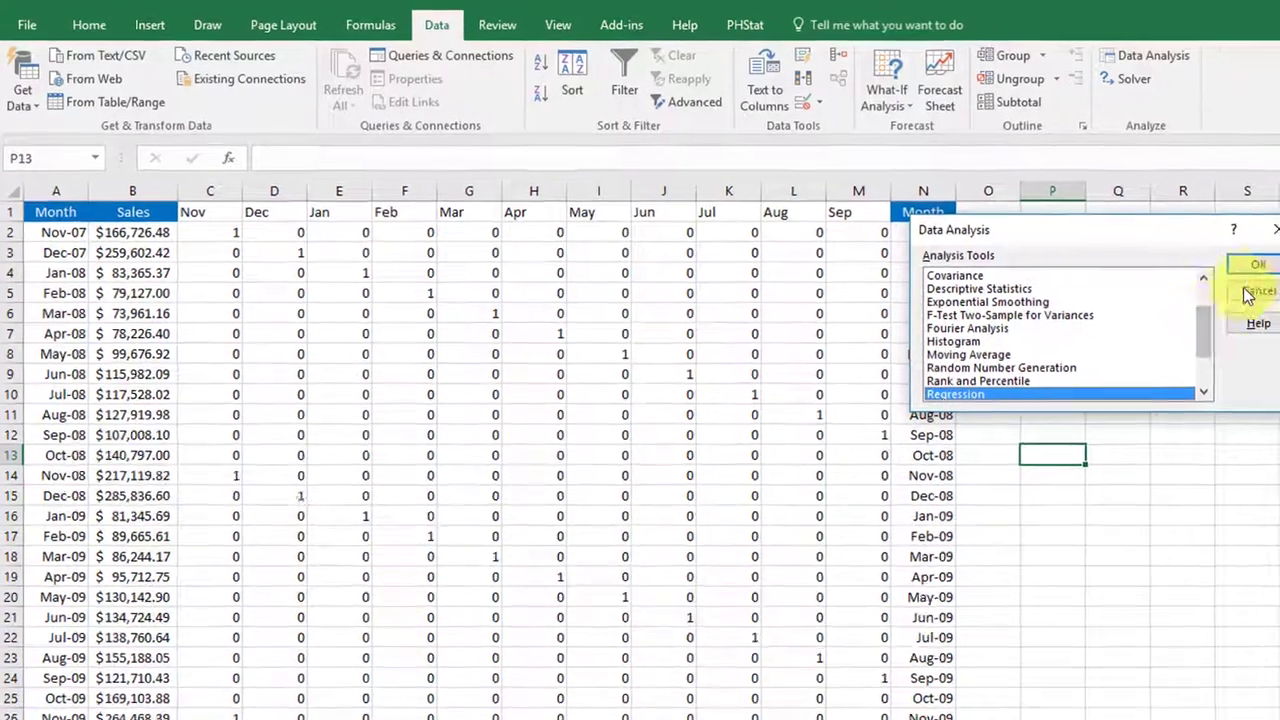
left_click(1236, 264)
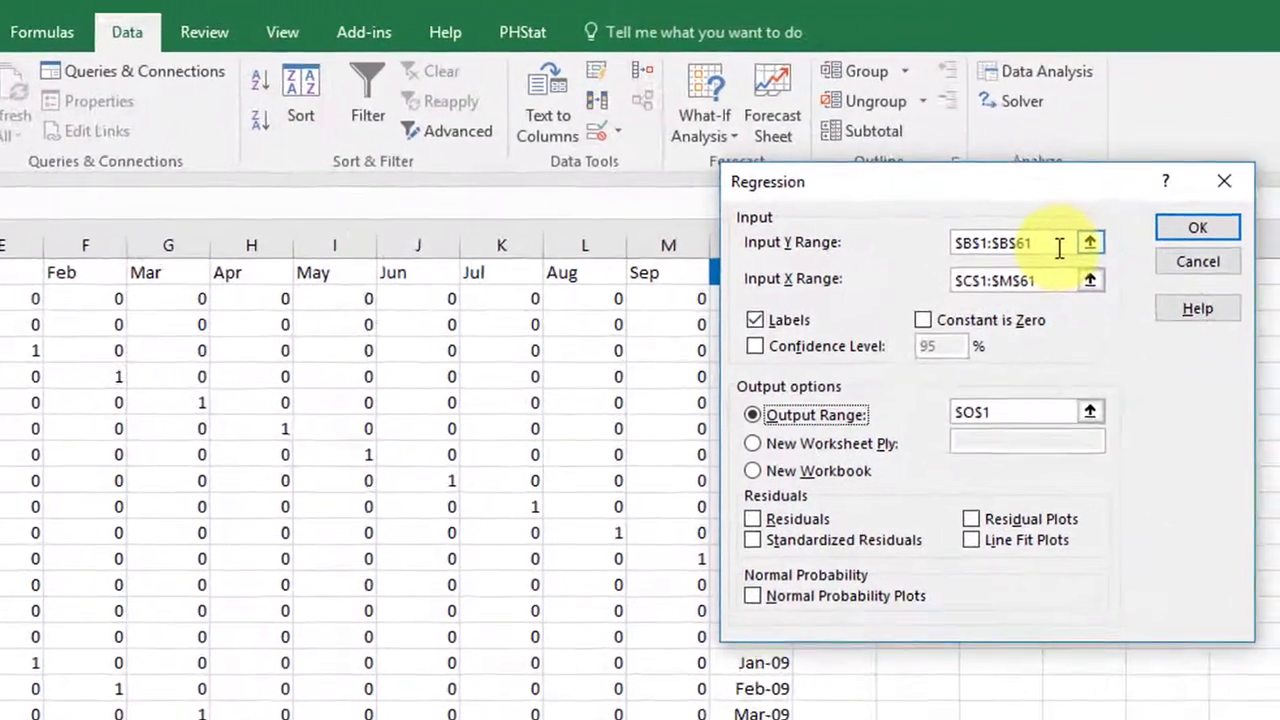
left_click_drag(1142, 185, 1039, 187)
key("BackSpace")
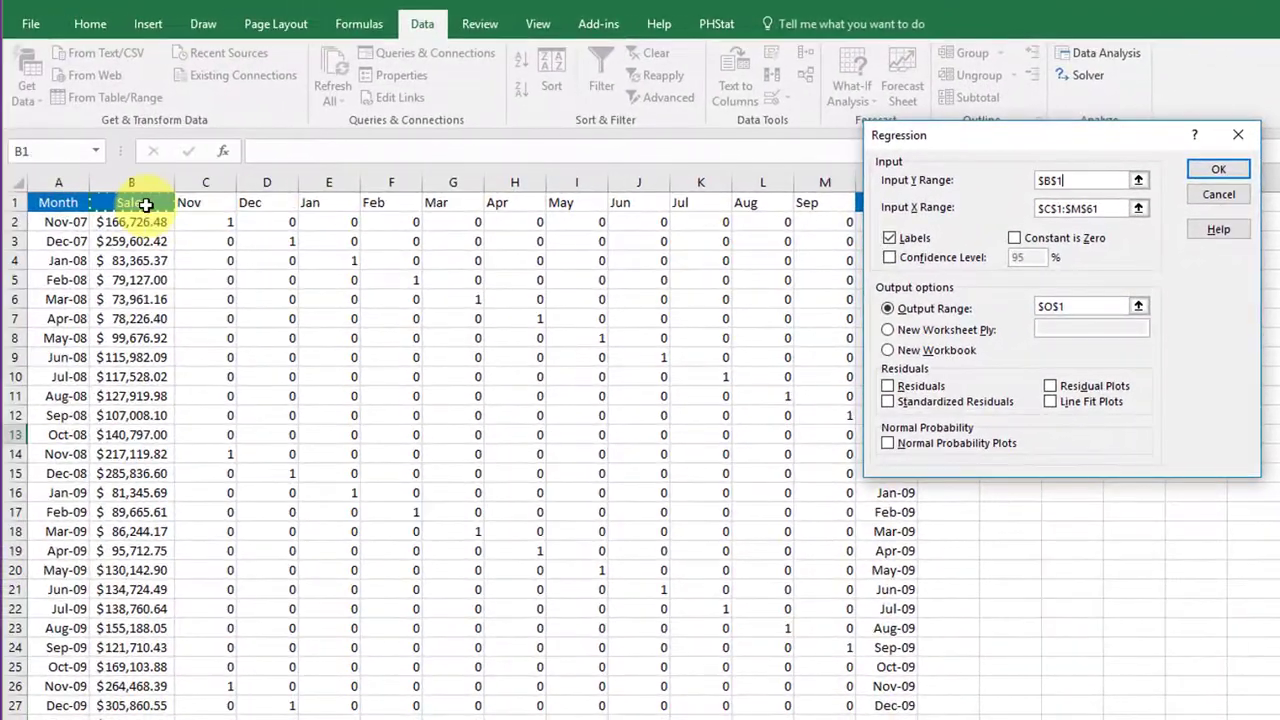
left_click_drag(145, 205, 150, 716)
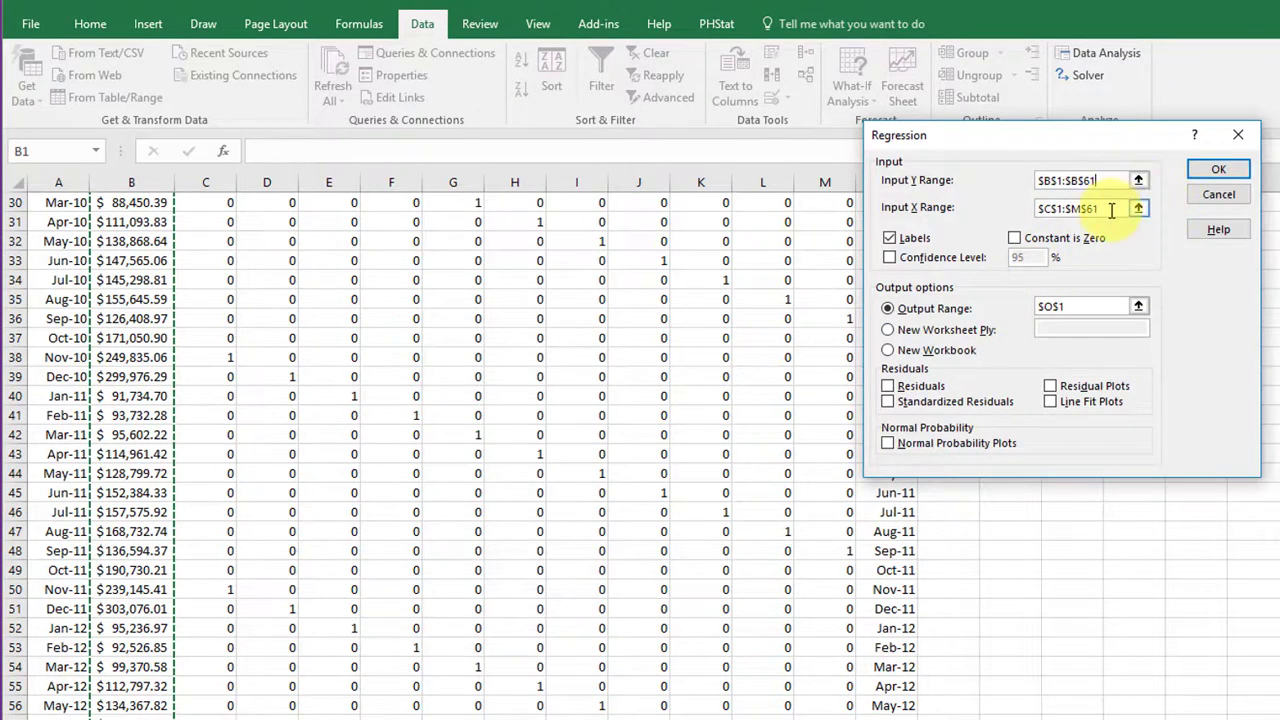
Step: Replace the input X range with $C$1:$N$61, covering the month dummies and the copied Month column
left_click_drag(1120, 207, 1005, 213)
key("BackSpace")
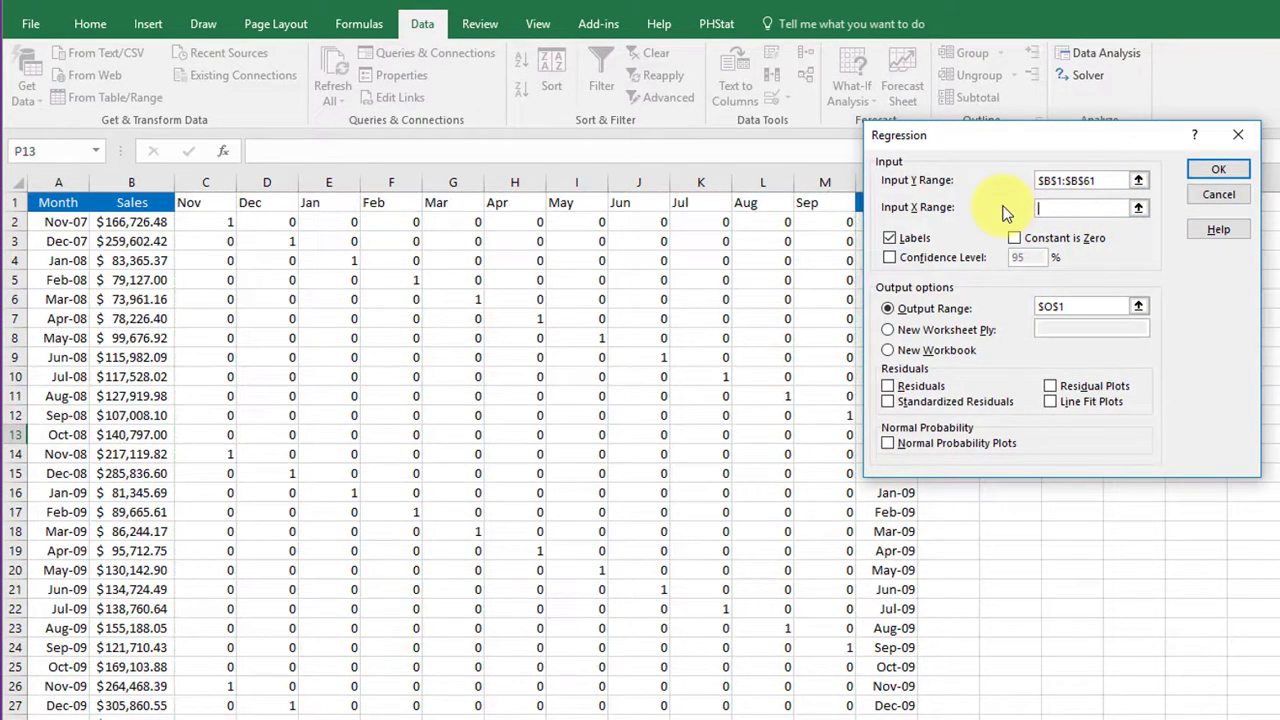
left_click_drag(1030, 136, 1123, 155)
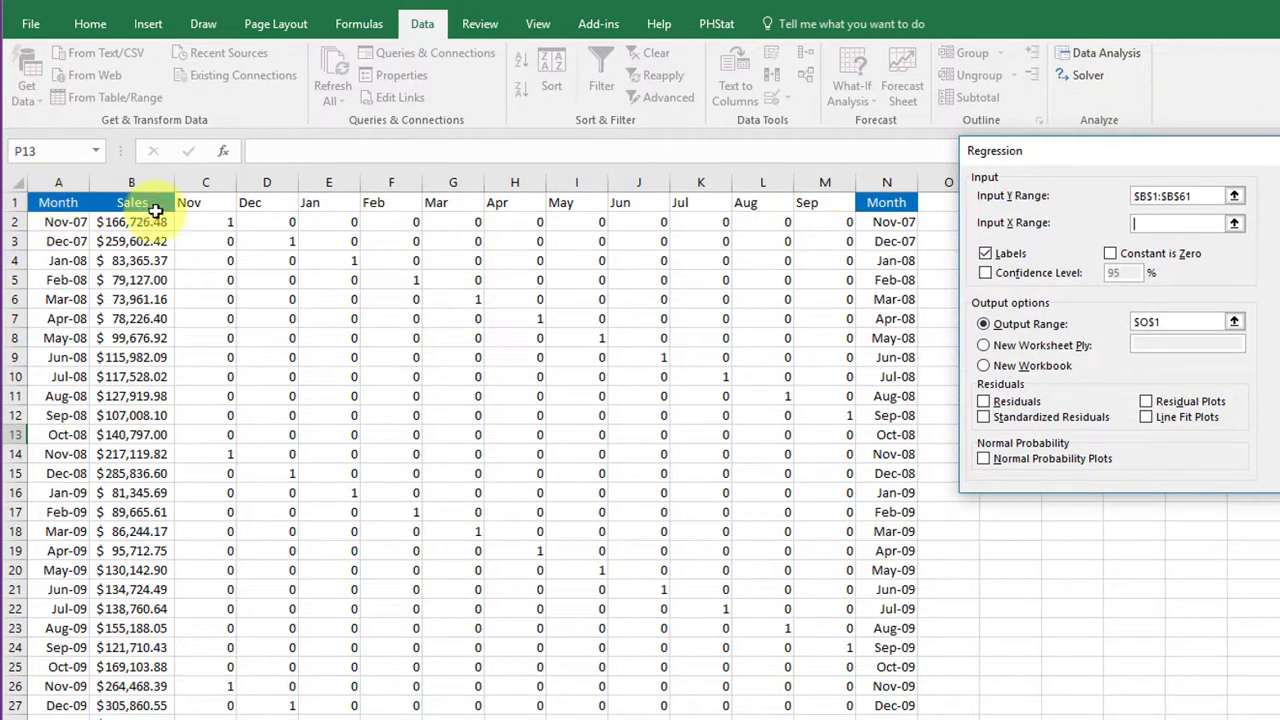
left_click(198, 203)
left_click_drag(198, 203, 885, 716)
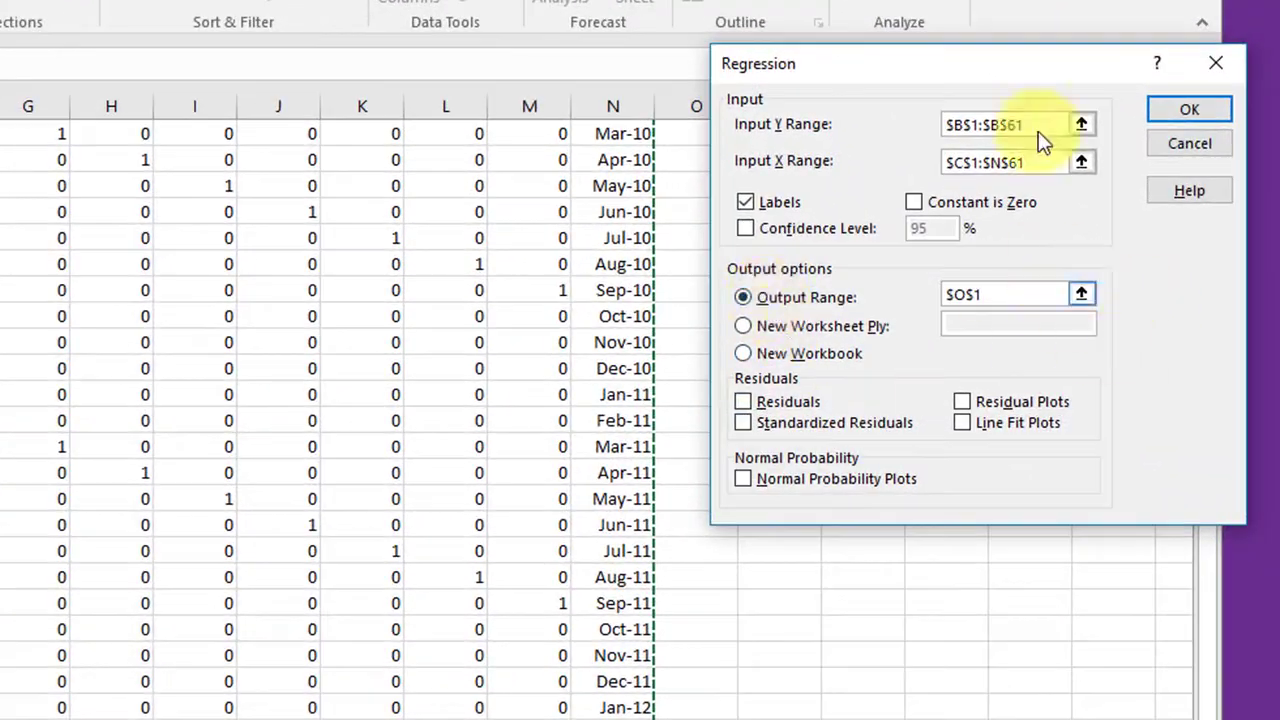
Step: Set the regression's output range to $P$1 and run the analysis
left_click_drag(1007, 66, 571, 262)
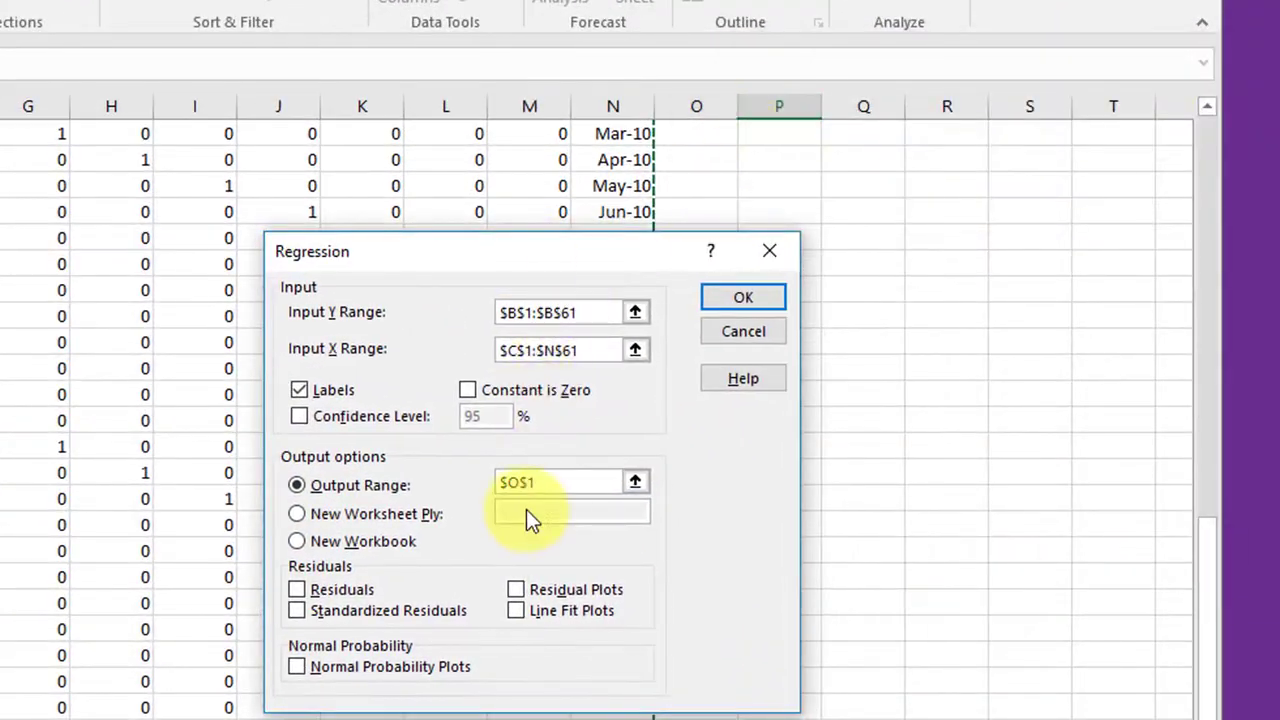
left_click(543, 484)
key("BackSpace")
key("BackSpace")
key("BackSpace")
key("BackSpace")
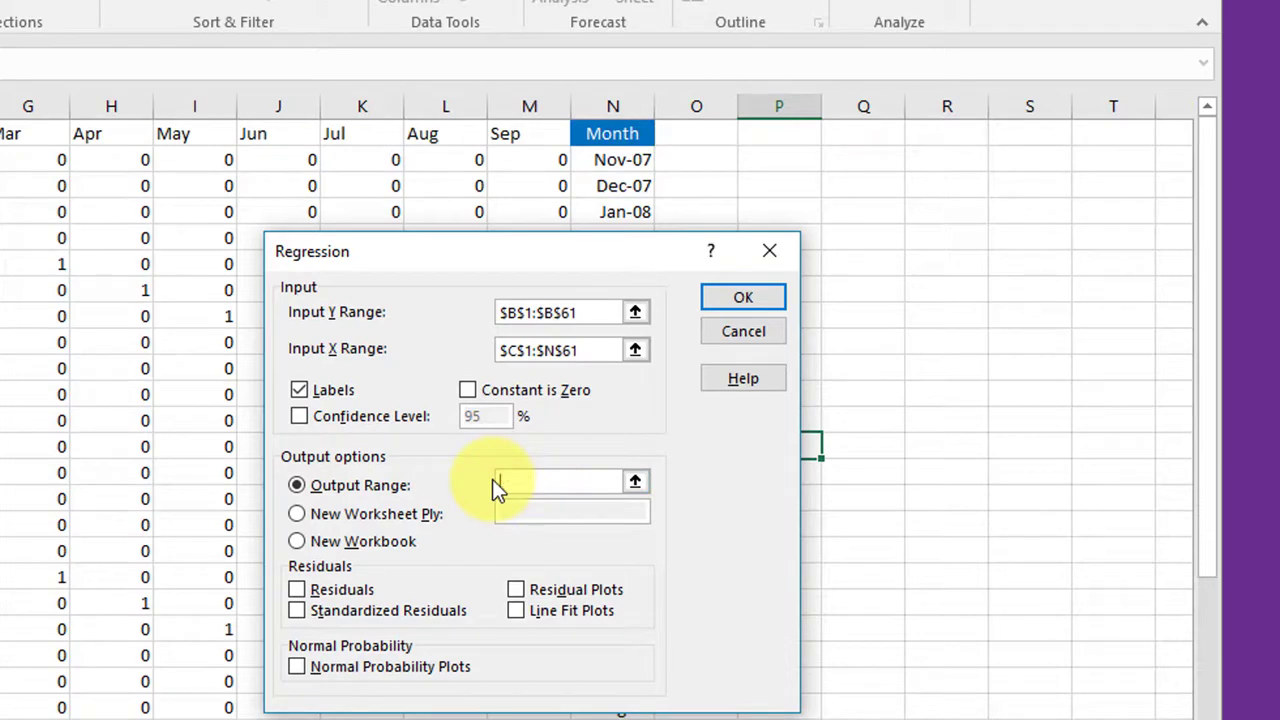
left_click(783, 134)
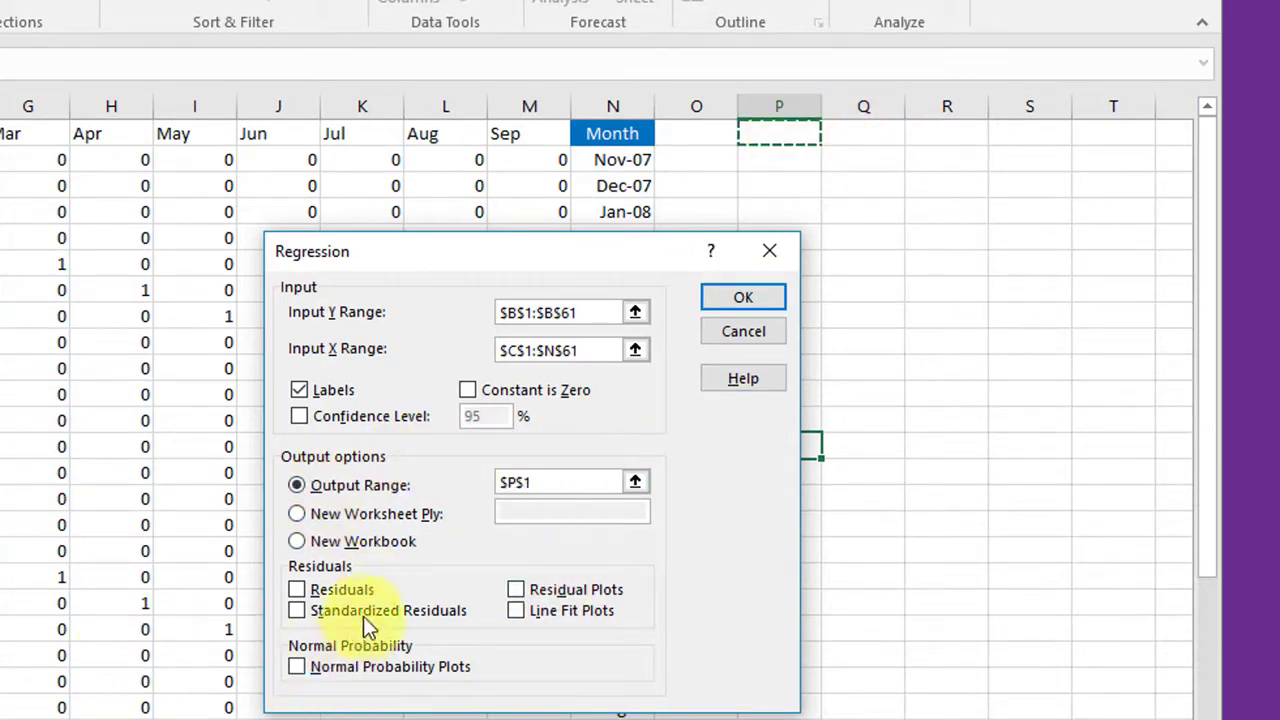
left_click(747, 299)
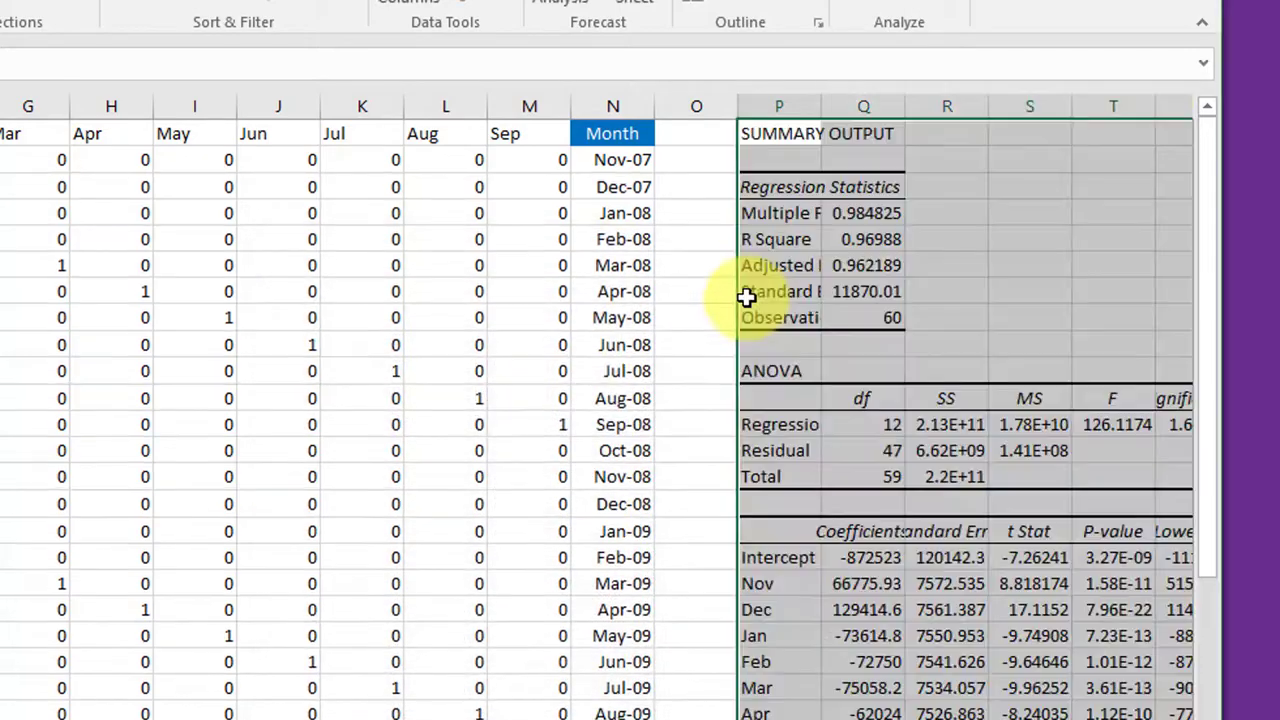
Step: Begin a forecast formula in O2 with the intercept plus the Nov coefficient times its dummy: =$Q$17+$Q$18*C2
scroll(640, 400, "right", 2)
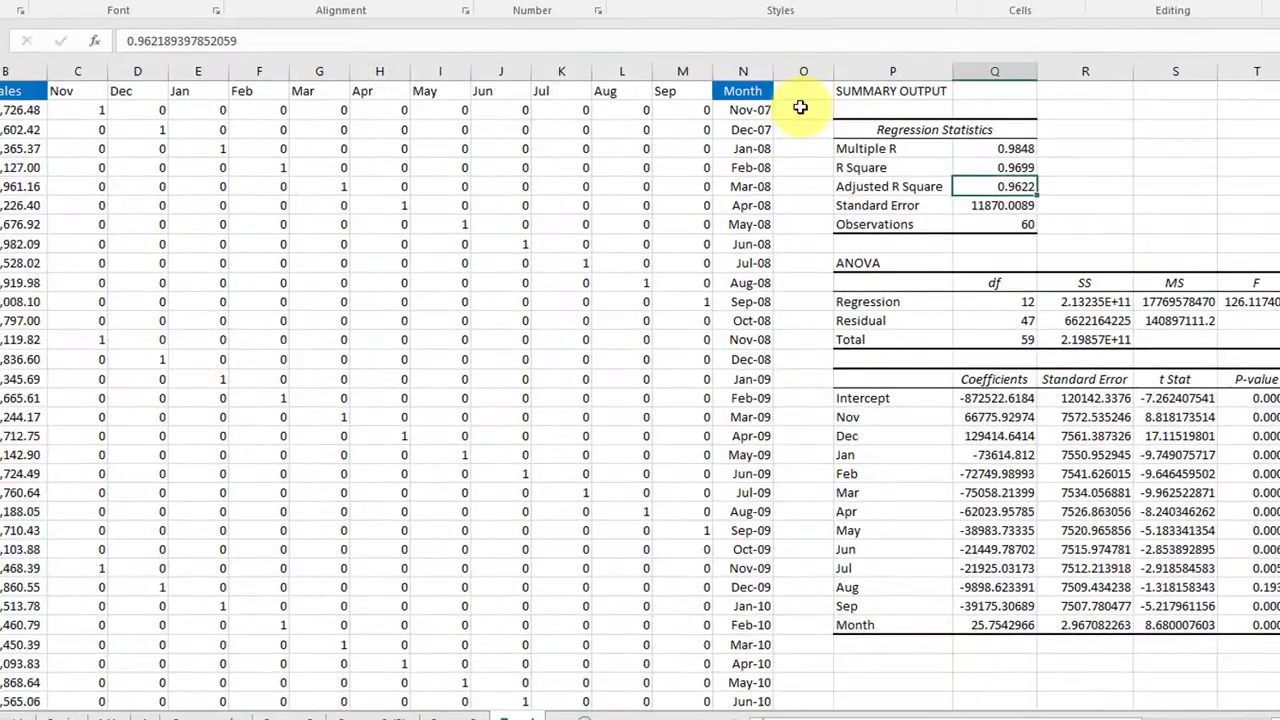
left_click(800, 107)
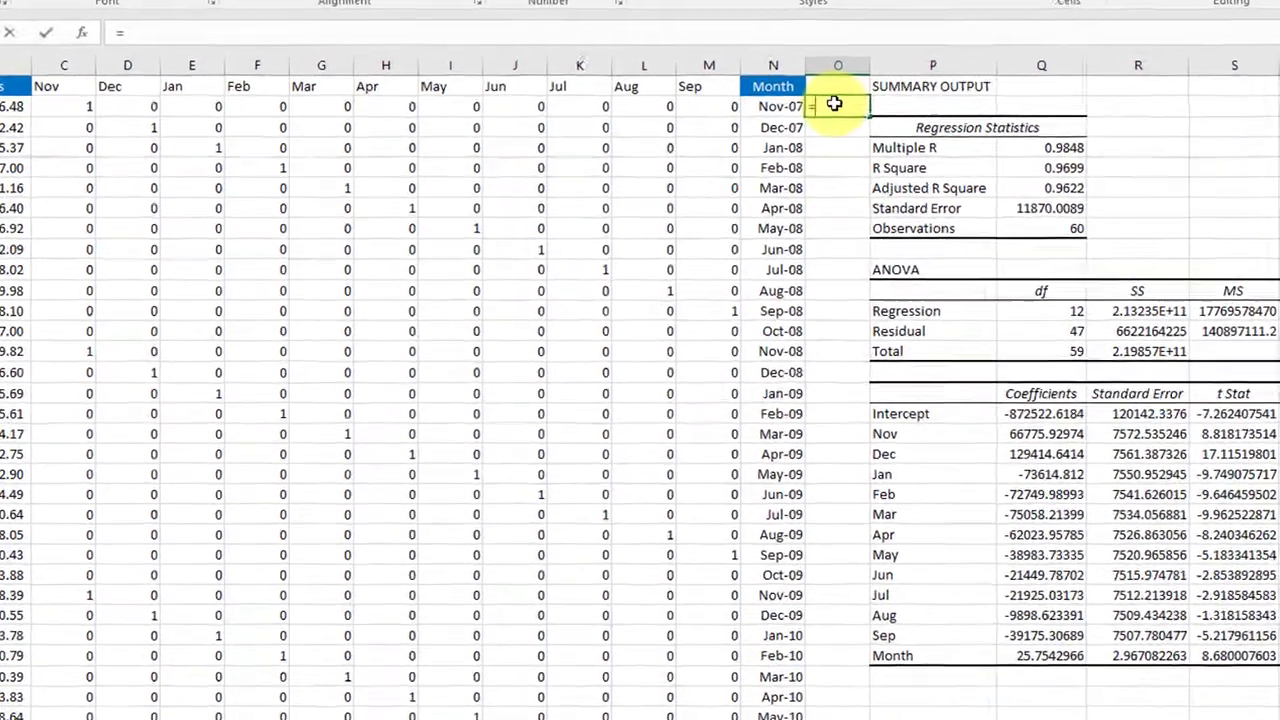
type("=")
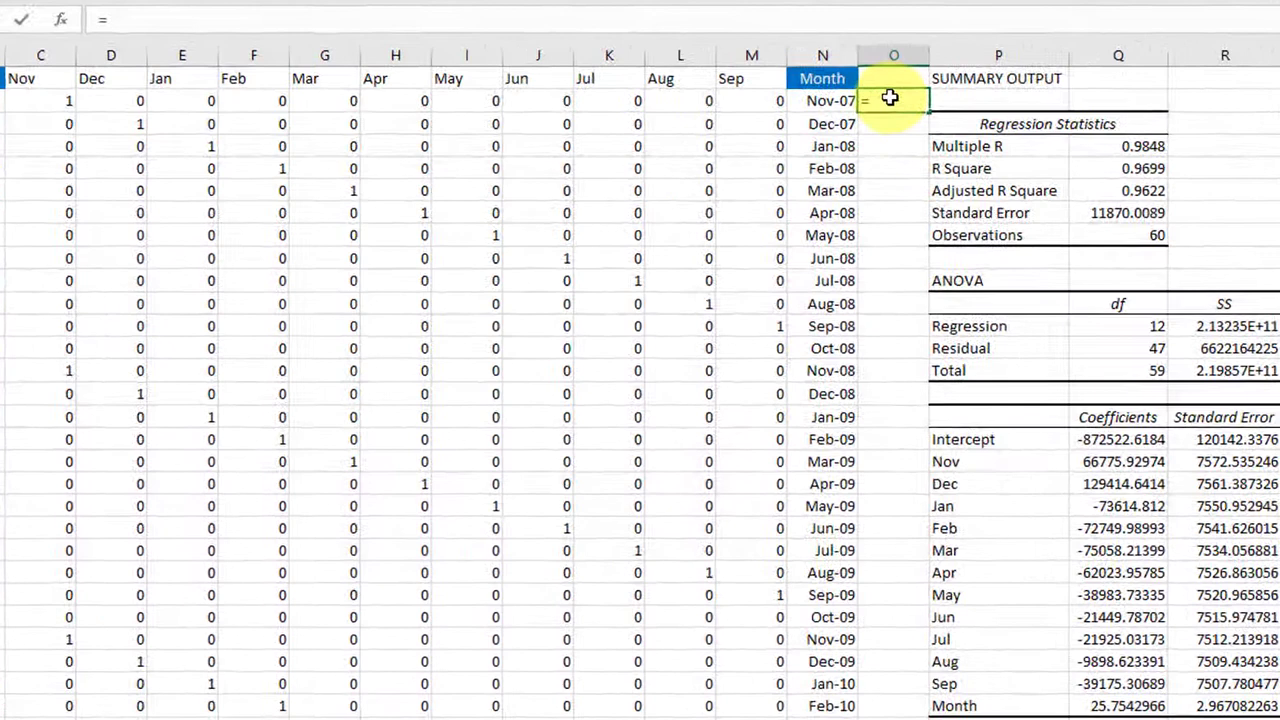
left_click(1138, 444)
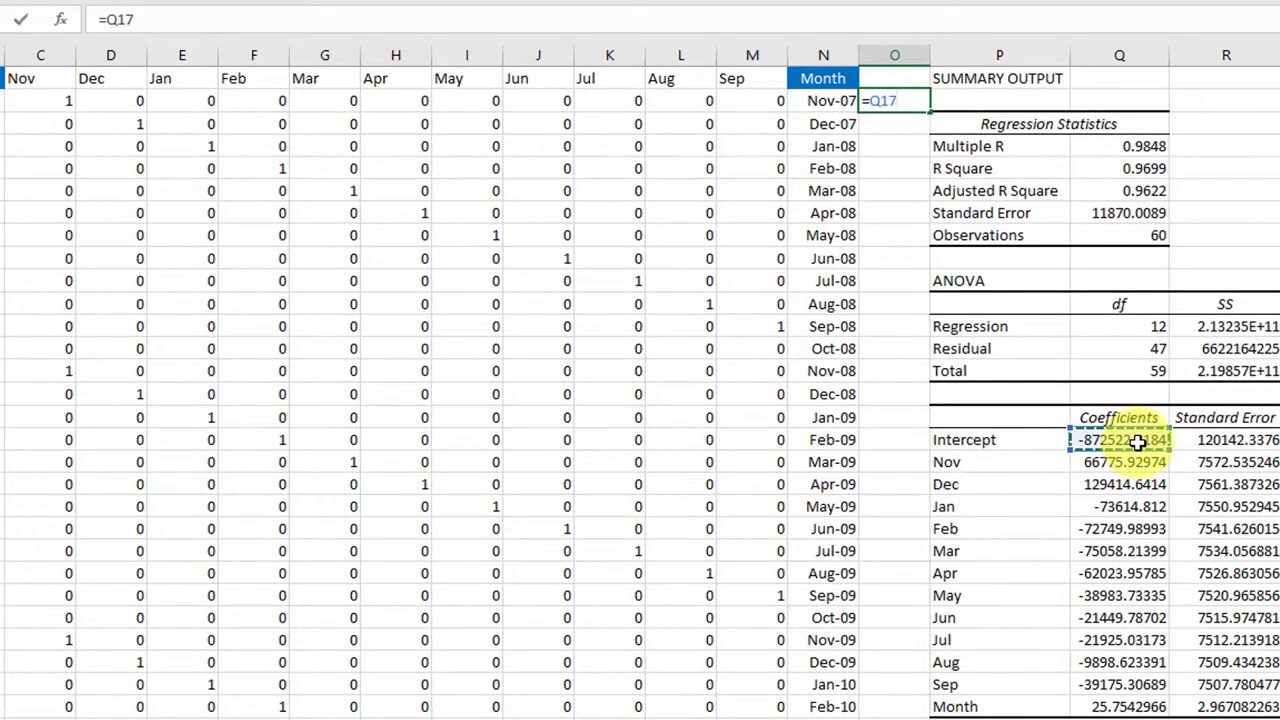
key("F4")
type("+")
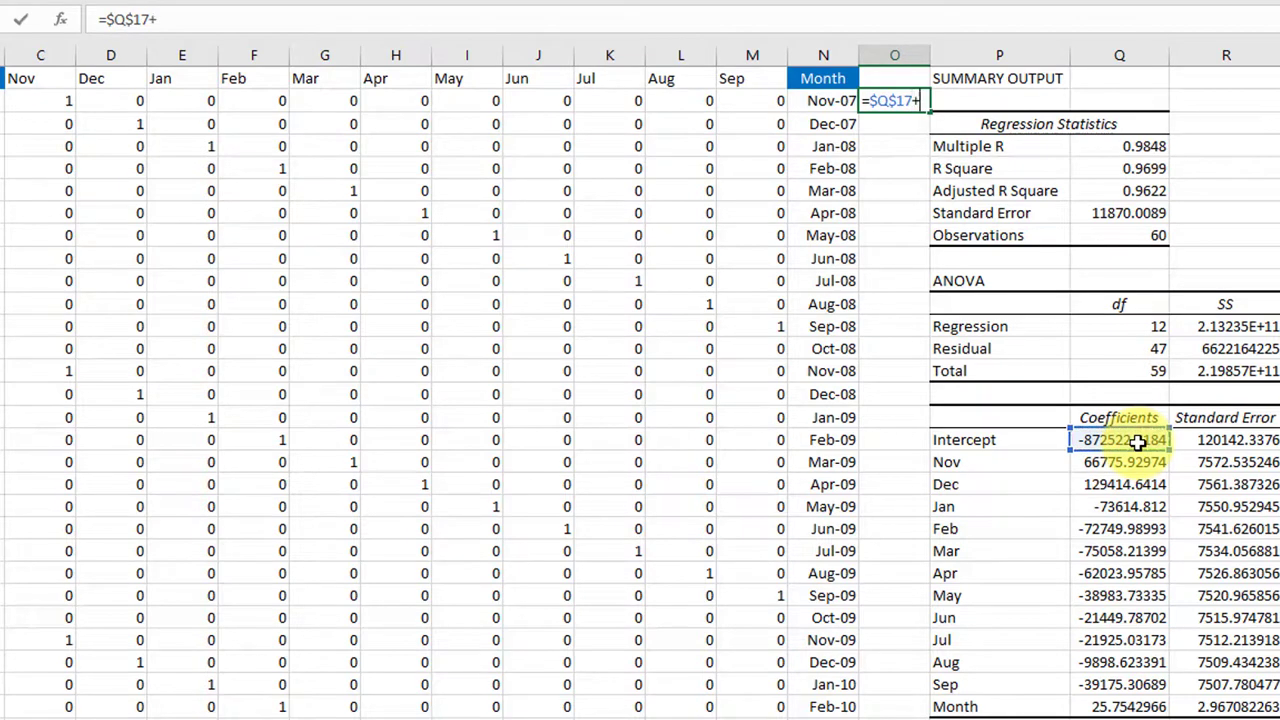
left_click(1131, 463)
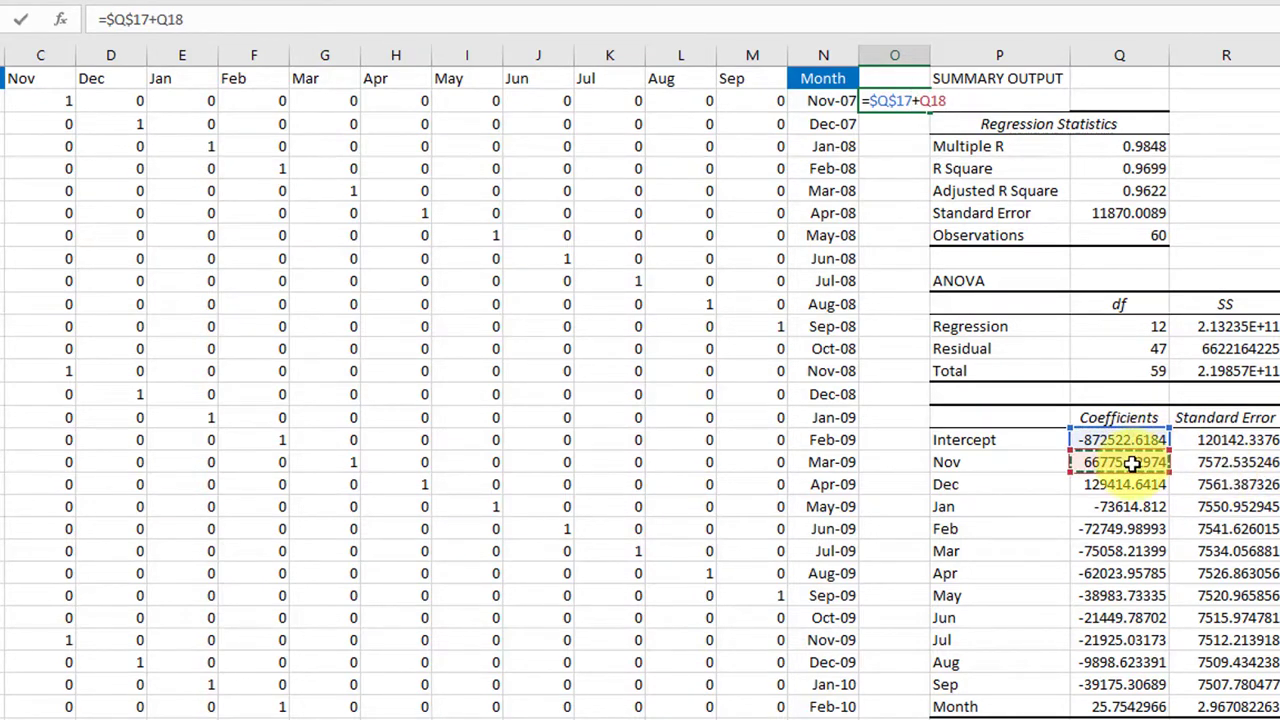
key("F4")
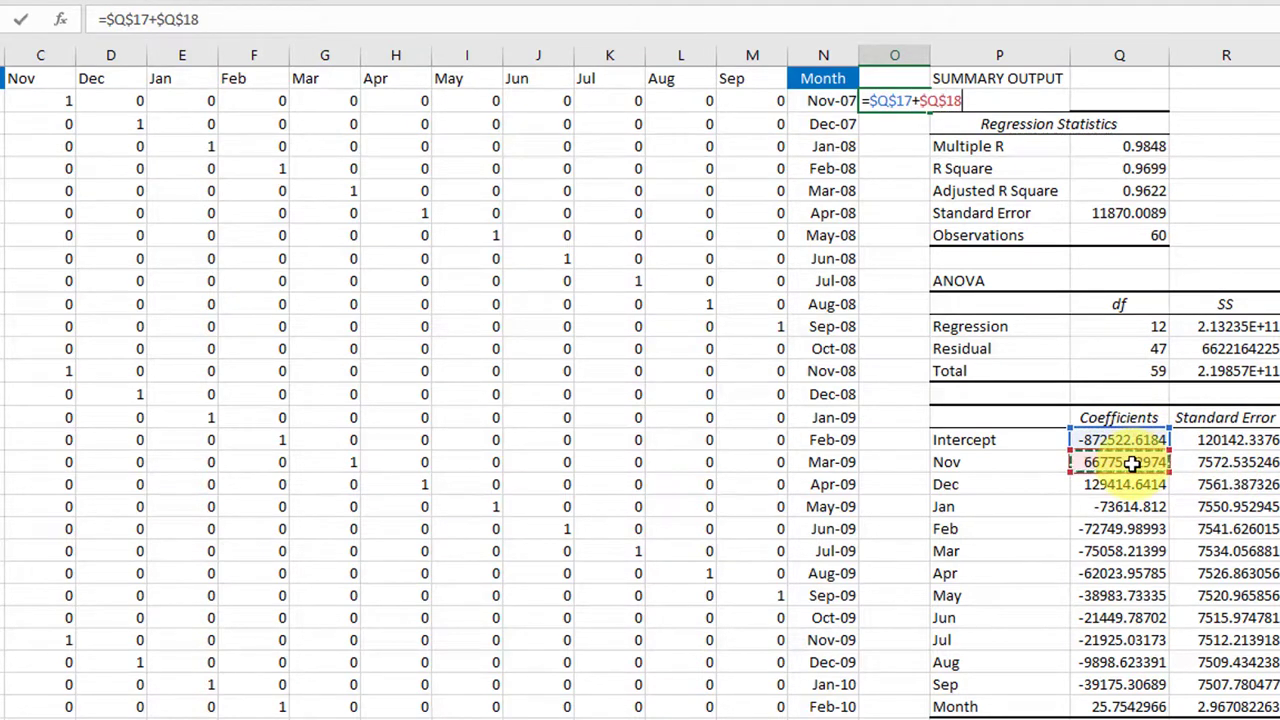
type("*")
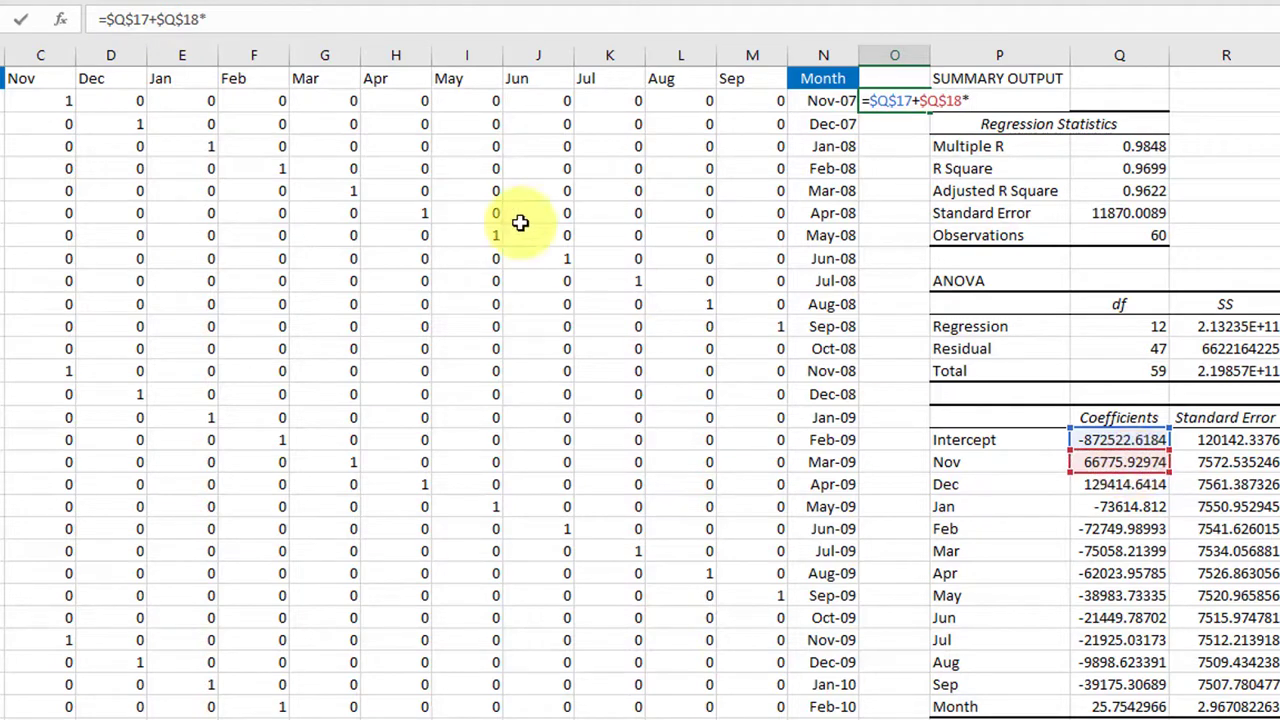
left_click(55, 103)
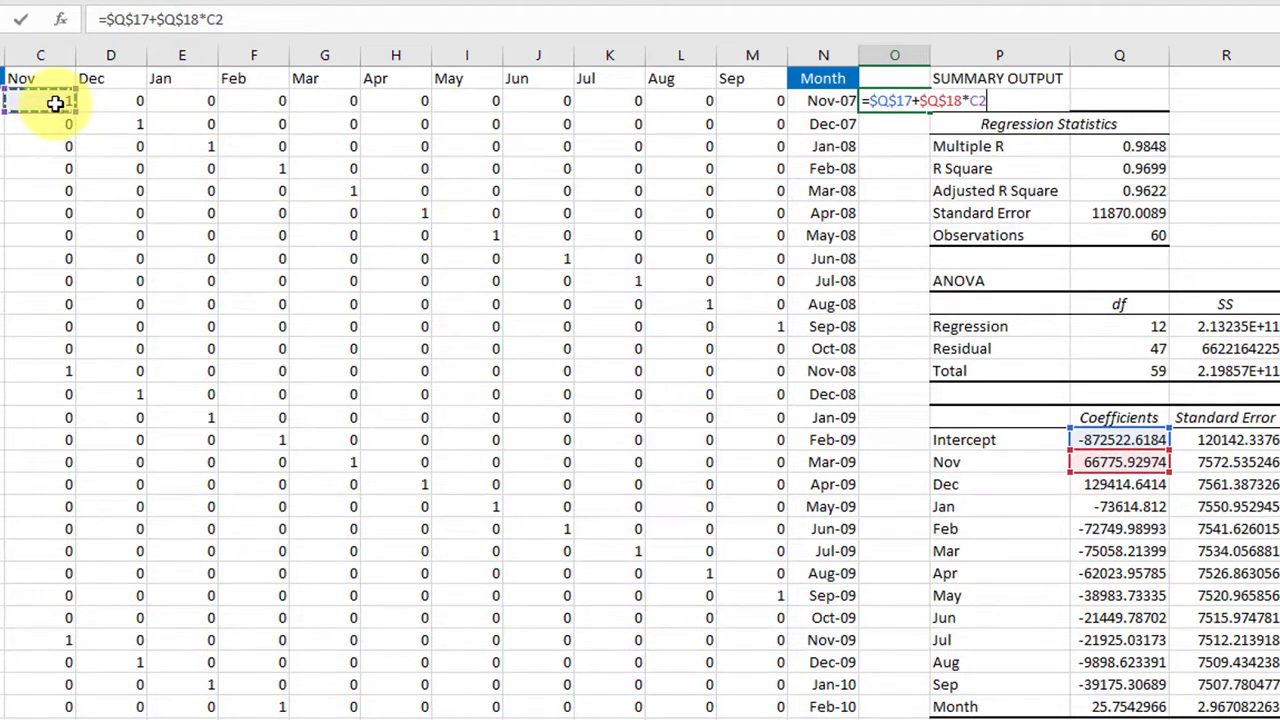
Step: Extend the O2 formula with the Dec to Sep coefficients times their dummies, from $Q$19*D2 through $Q$28*M2
type("+")
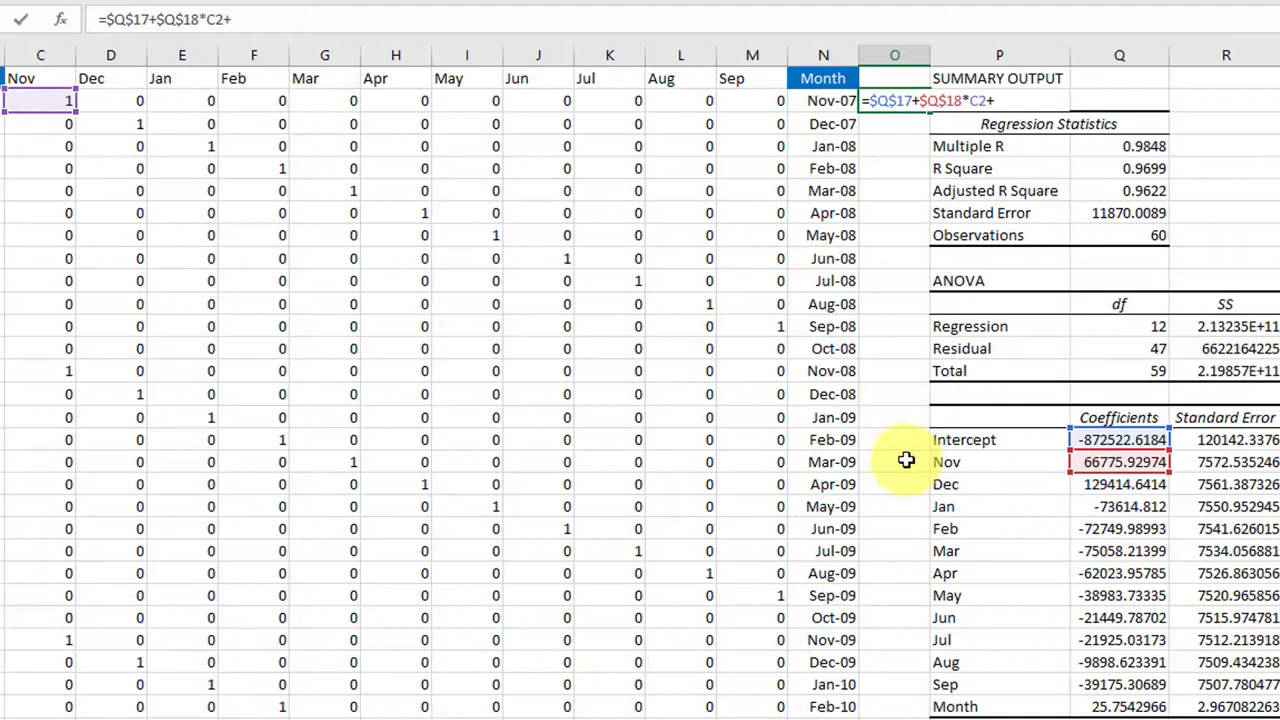
left_click(1118, 484)
key("F4")
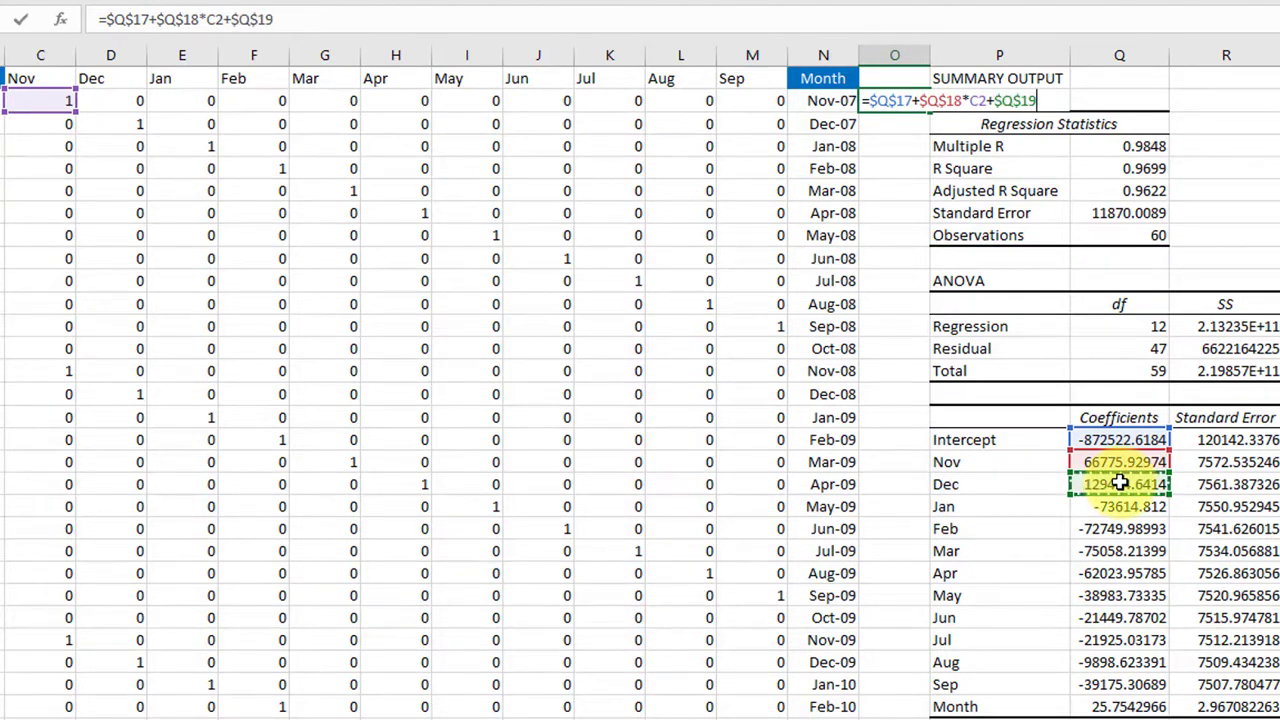
type("*")
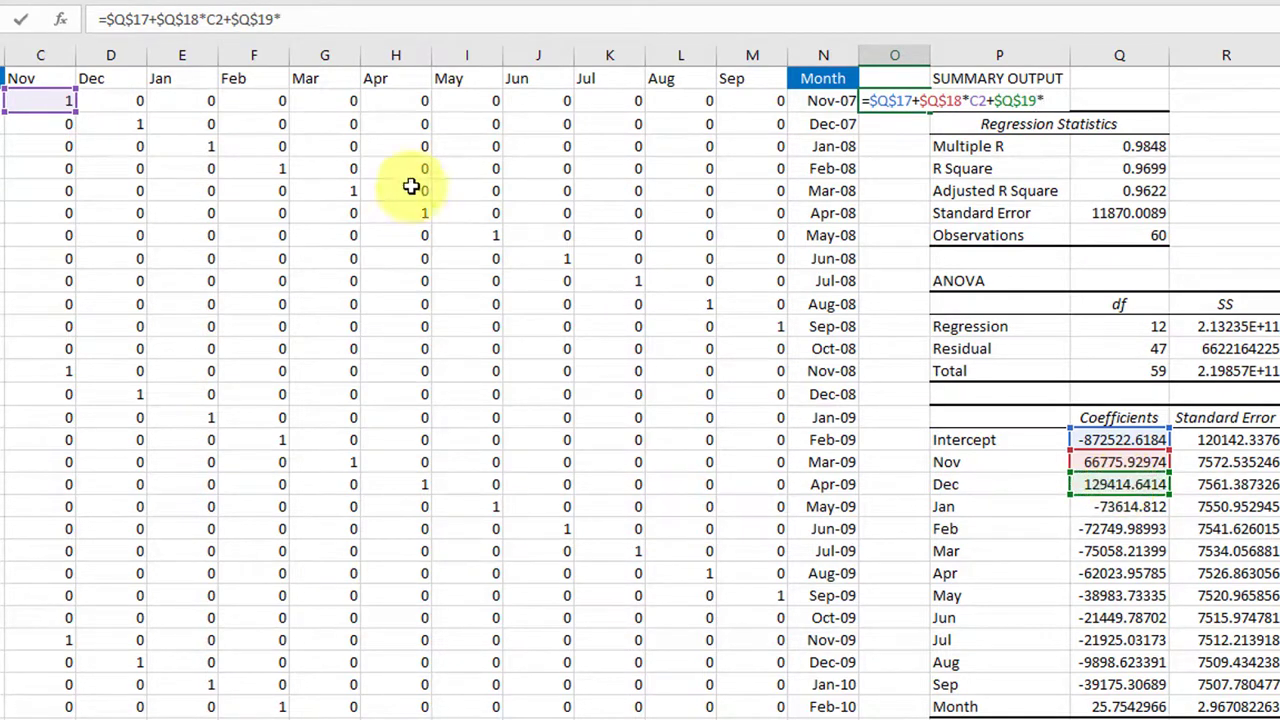
left_click(126, 102)
type("+")
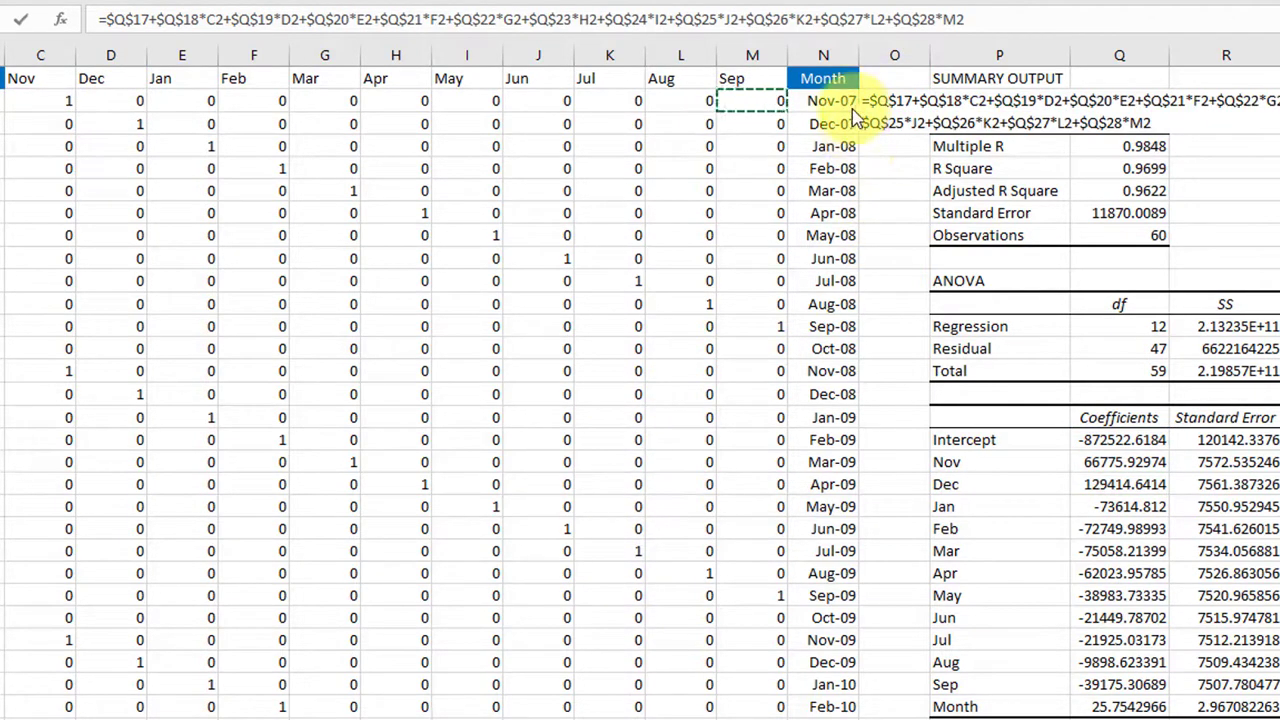
Step: Complete the O2 forecast formula by adding the Month coefficient times its value, +$Q$29*N2, and enter it
left_click(1165, 123)
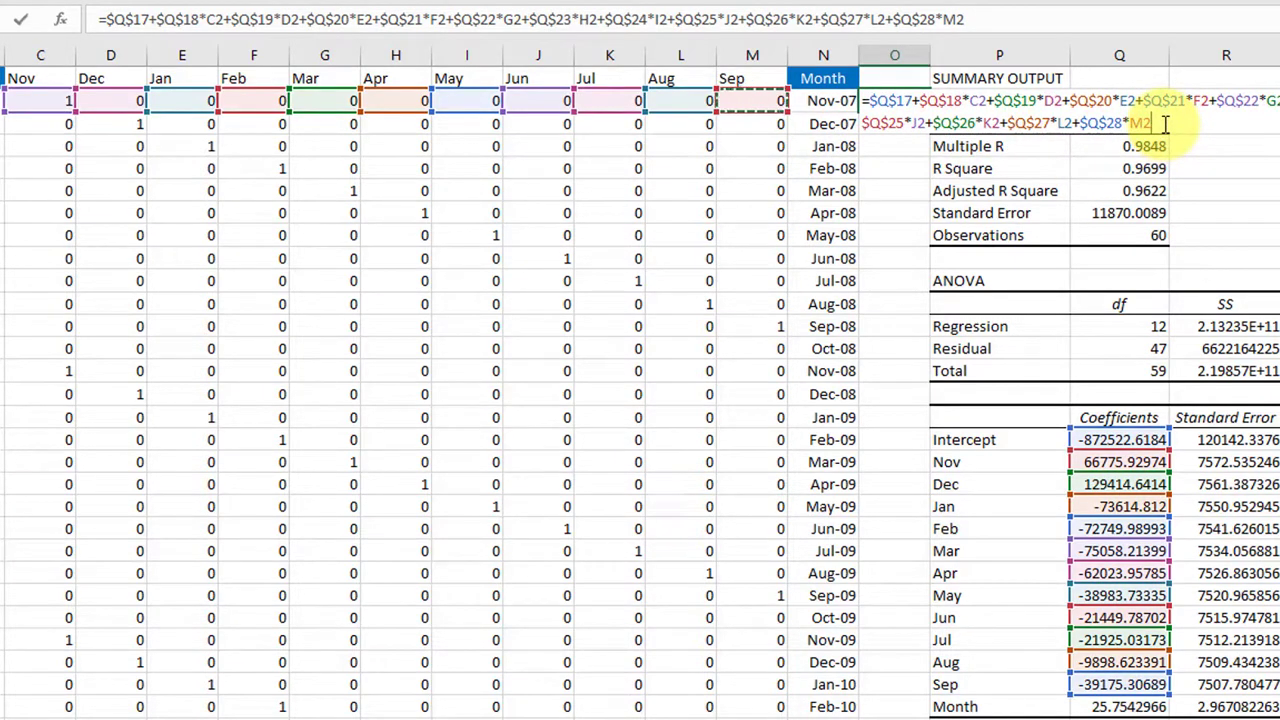
type("+")
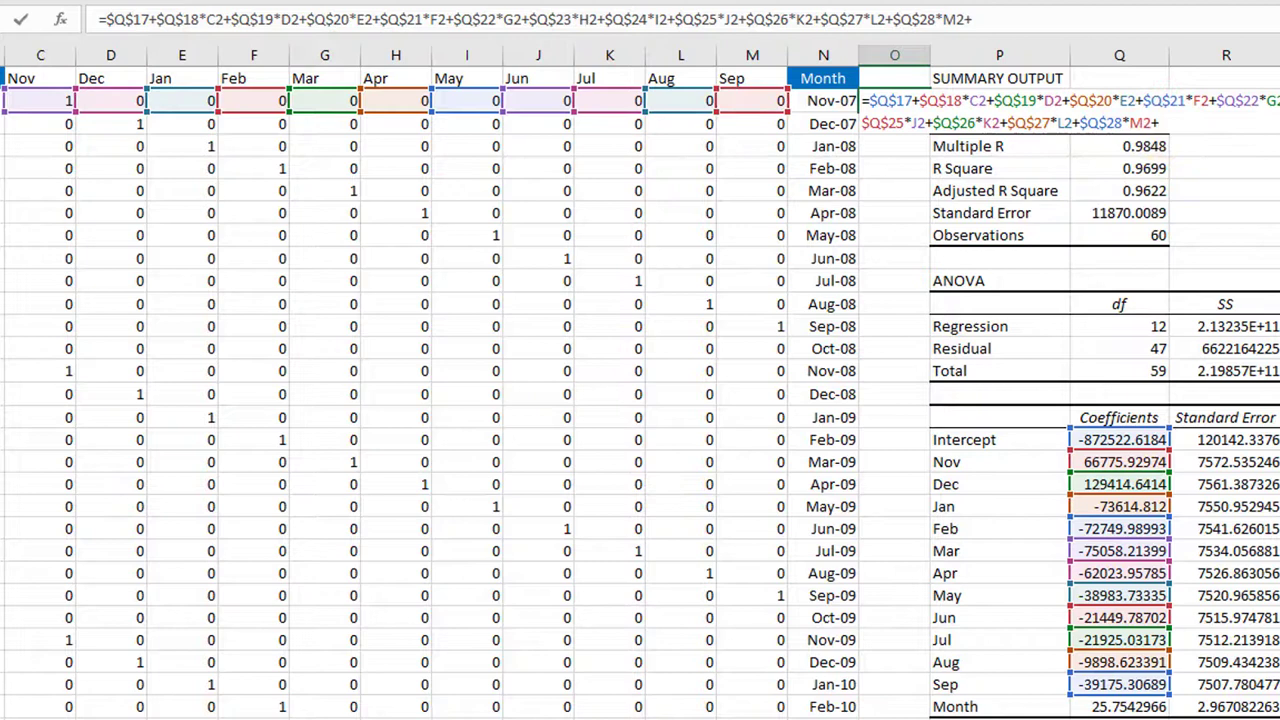
left_click(1130, 707)
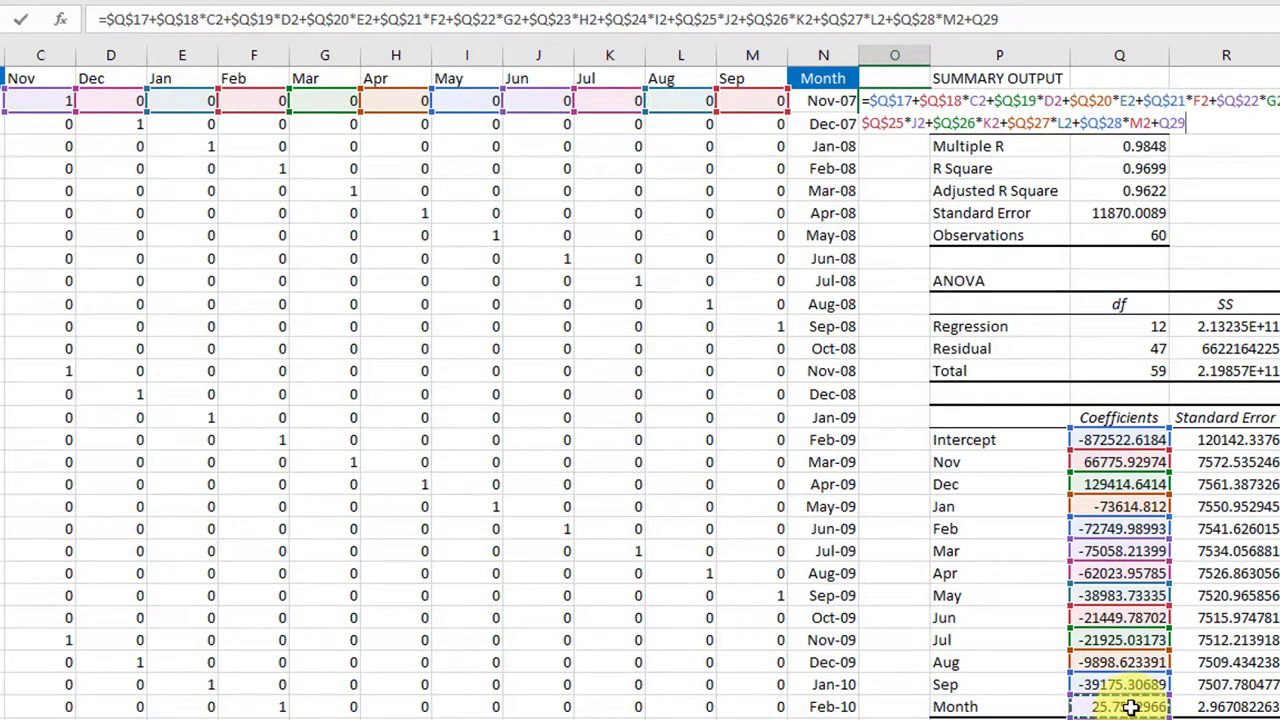
key("F4")
type("*")
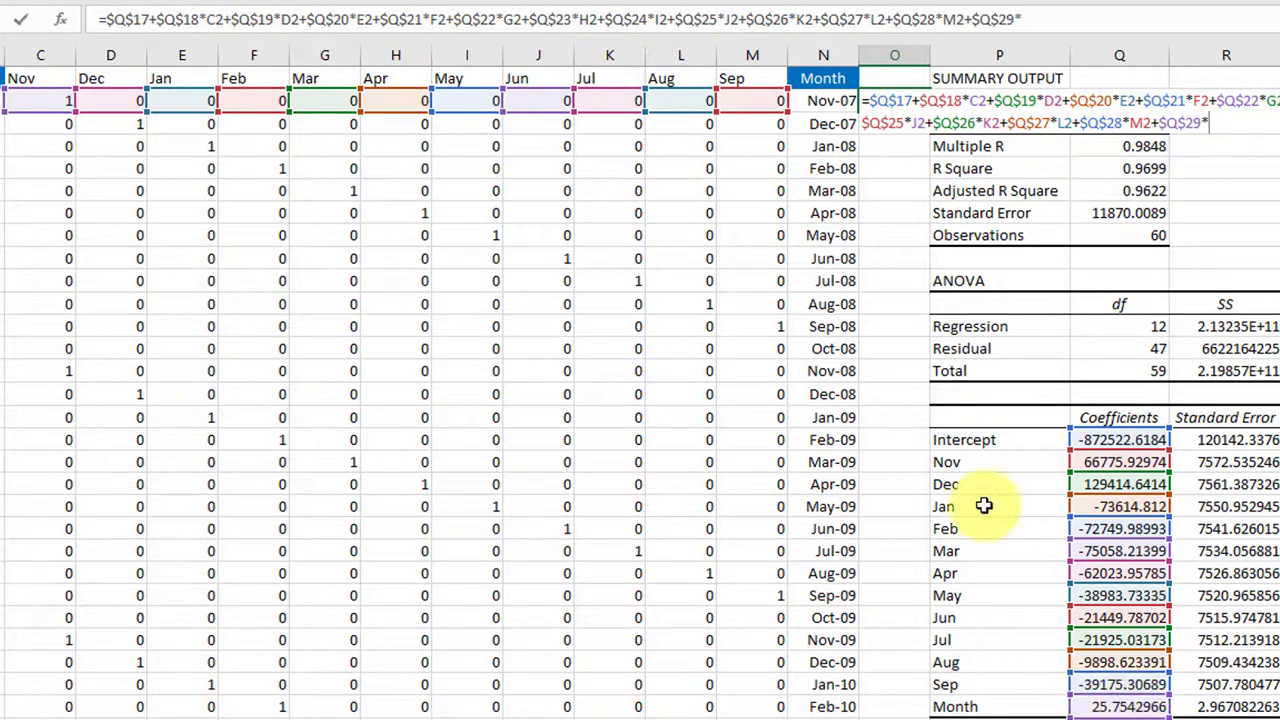
left_click(820, 104)
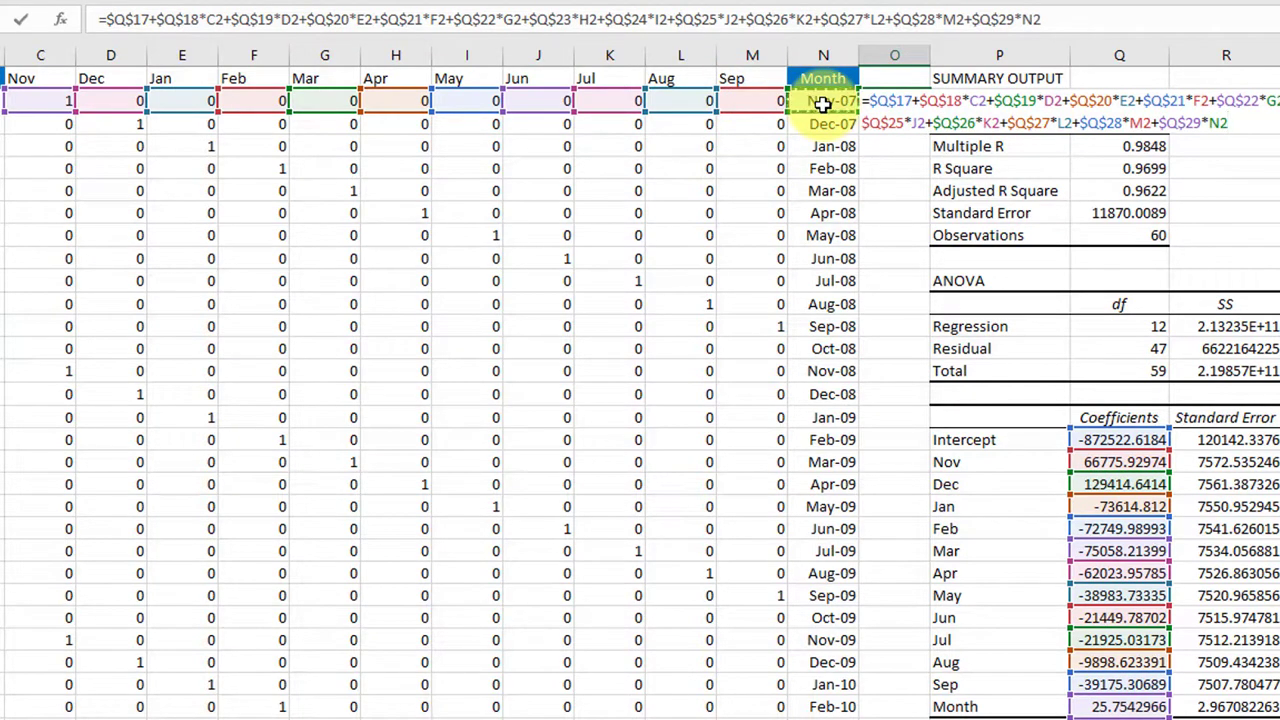
key("ctrl+Return")
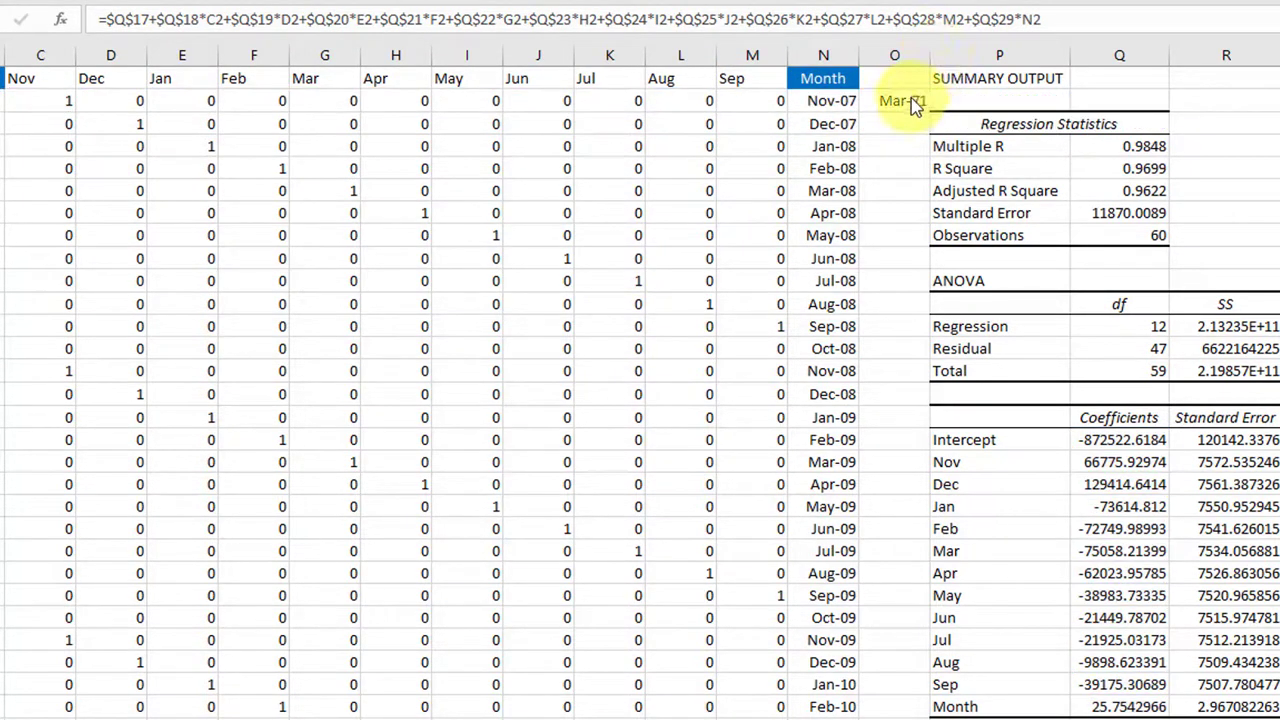
Step: Format the O2 forecast as a number with thousands separators and two decimals, and fill it down column O alongside the months
left_click(911, 100)
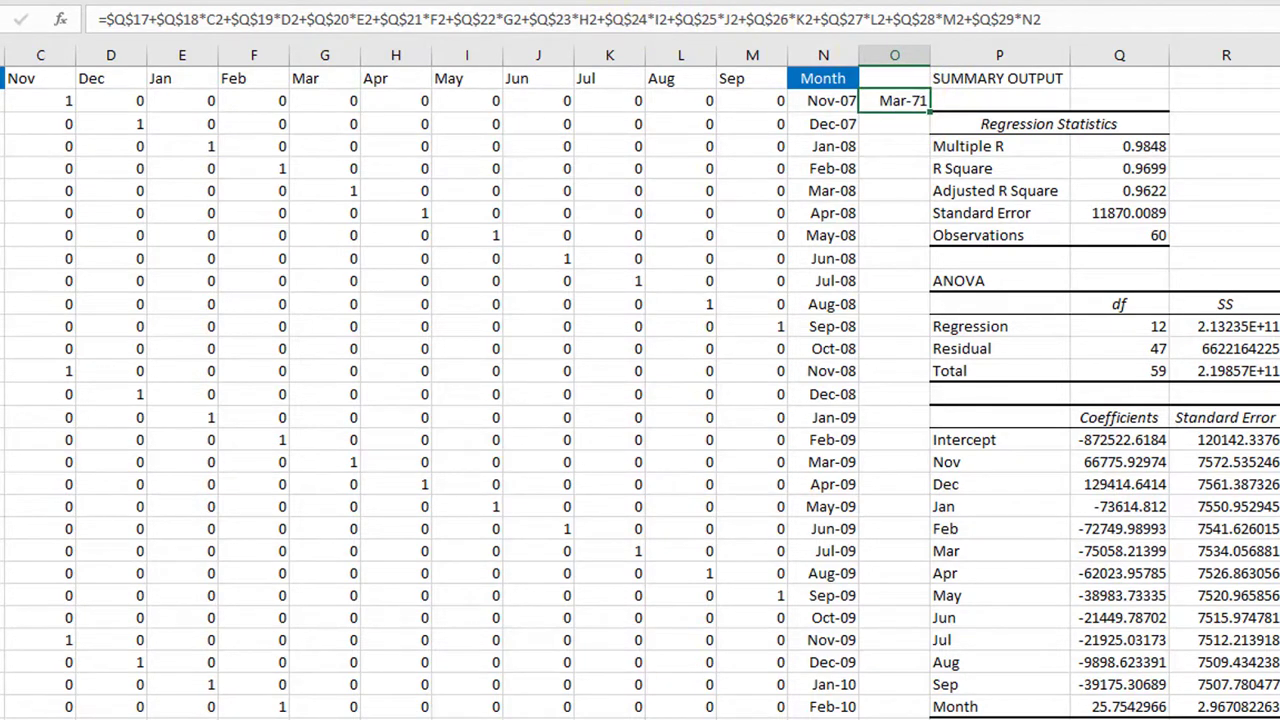
left_click(662, 2)
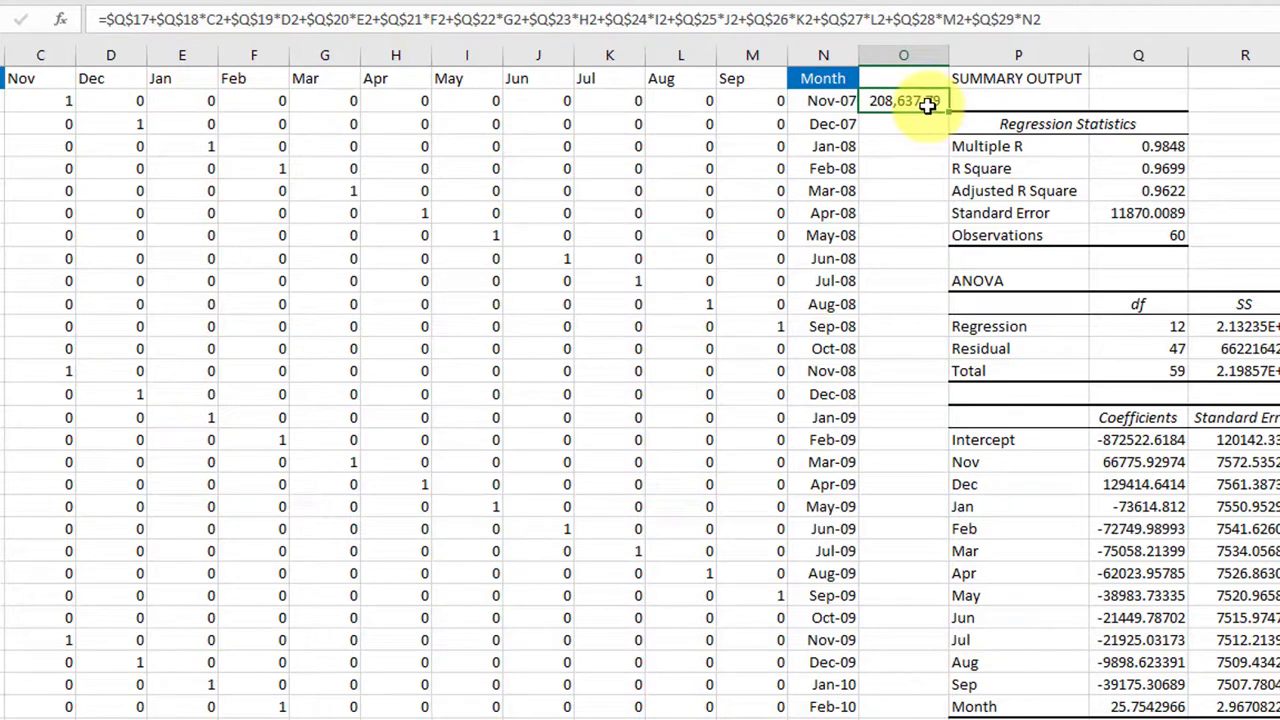
left_click_drag(946, 118, 920, 716)
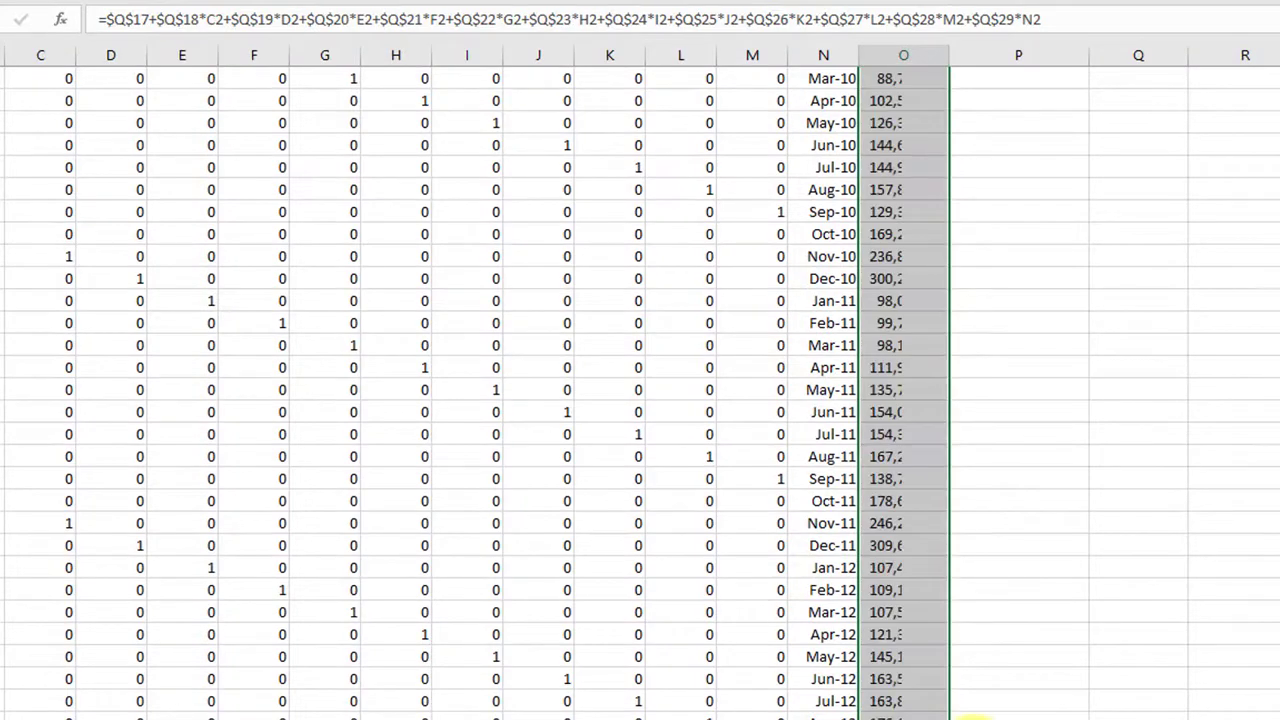
scroll(1061, 690, "up", 5)
scroll(1061, 690, "up", 5)
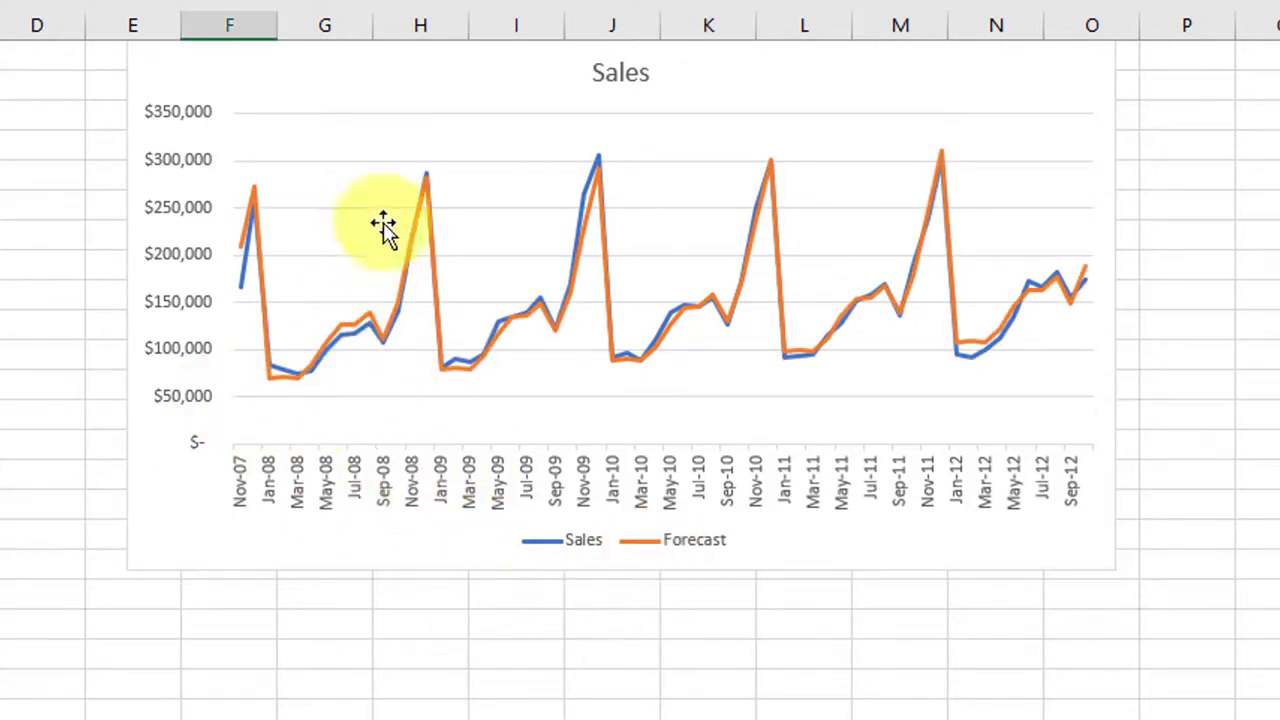
Step: Undo and redo the last change to compare the Forecast line with the Sales line in the chart
mouse_move(1090, 288)
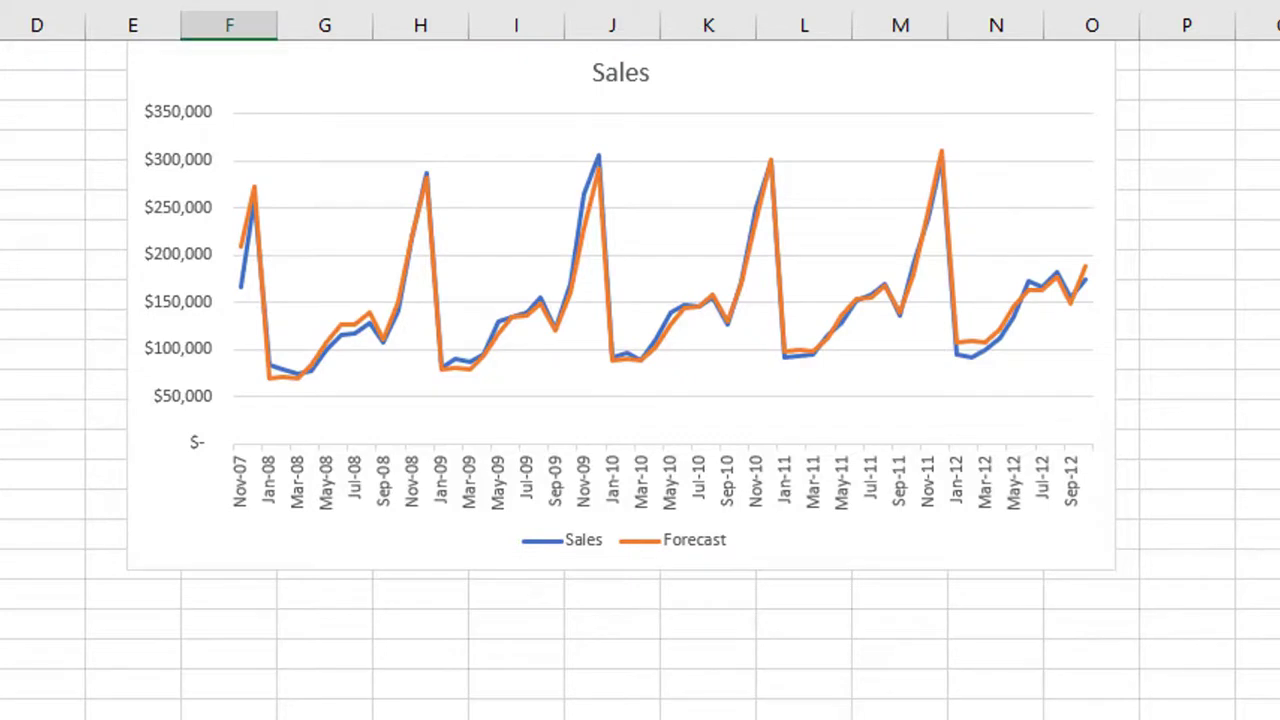
key("ctrl+z")
key("ctrl+y")
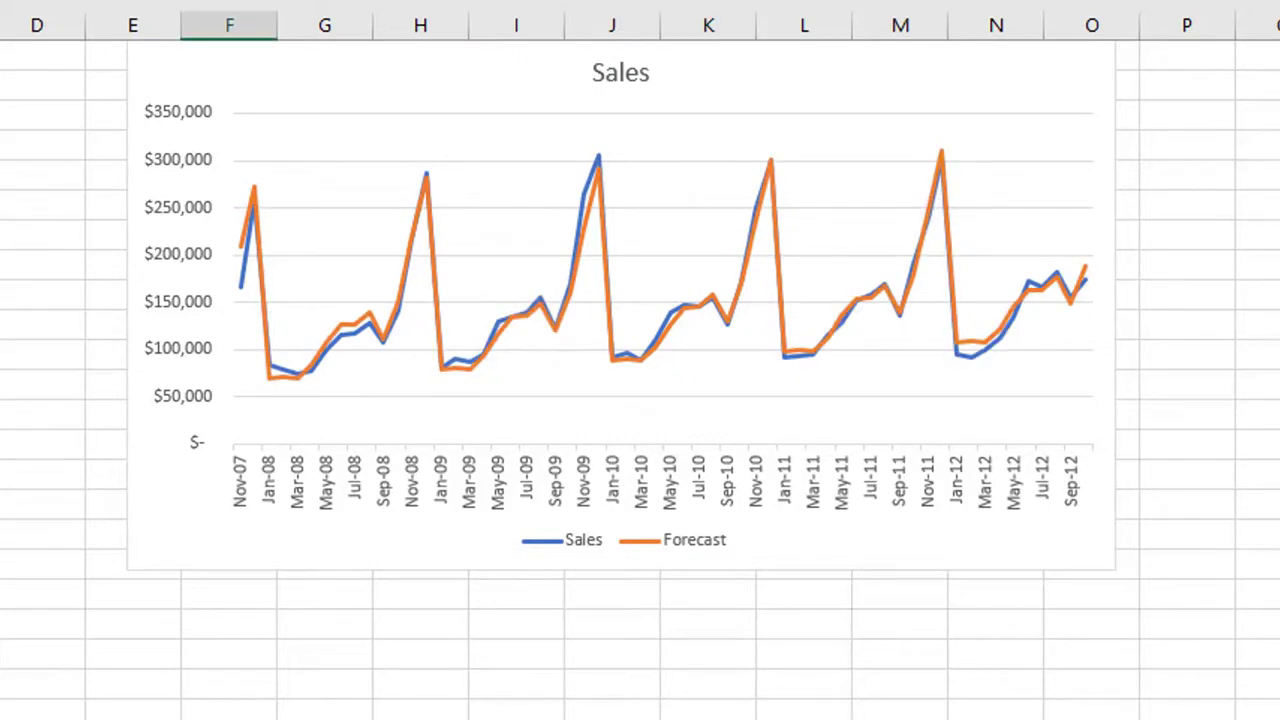